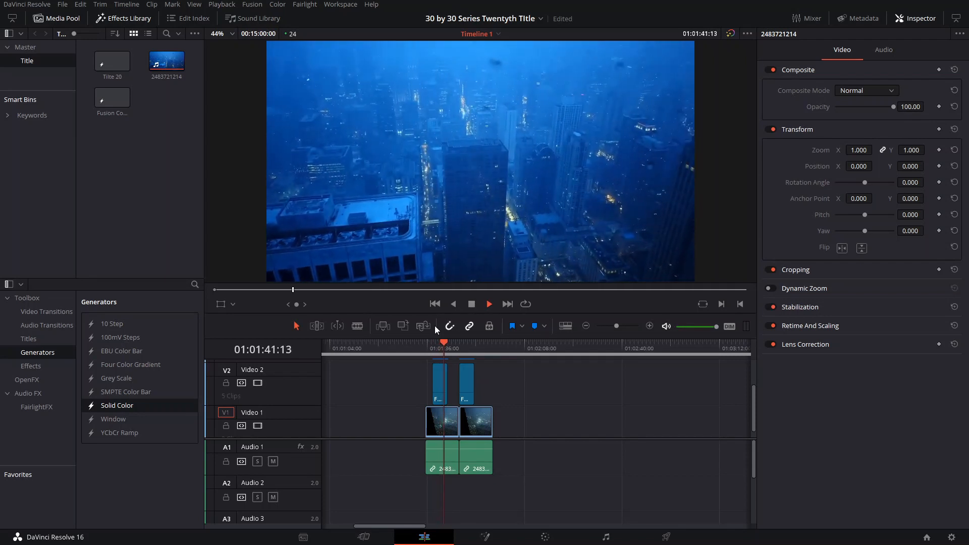
Create a new Fusion composition in the Title bin and open it for node editing.
{"action": "key", "text": "space"}
{"action": "right_click", "coordinate": [156, 160]}
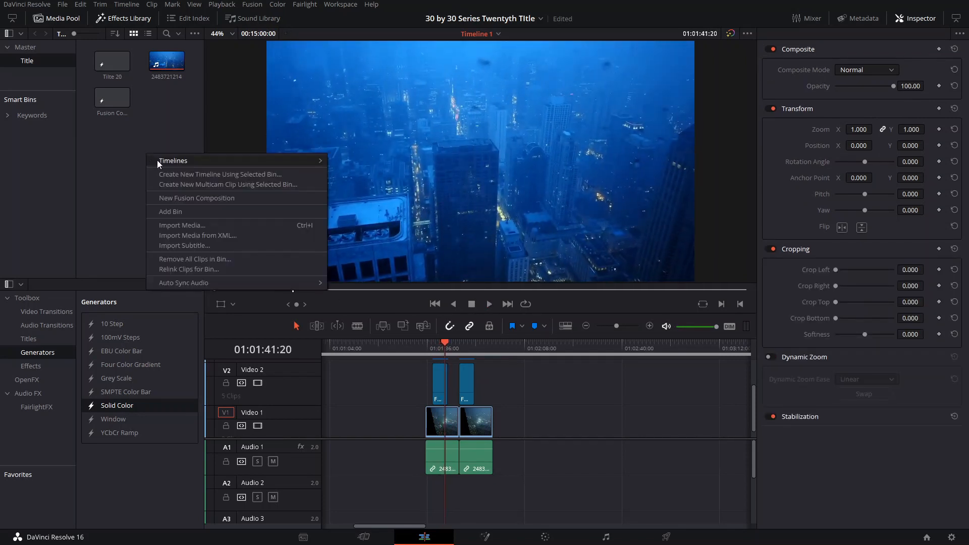
{"action": "left_click", "coordinate": [168, 193]}
{"action": "left_click", "coordinate": [478, 319]}
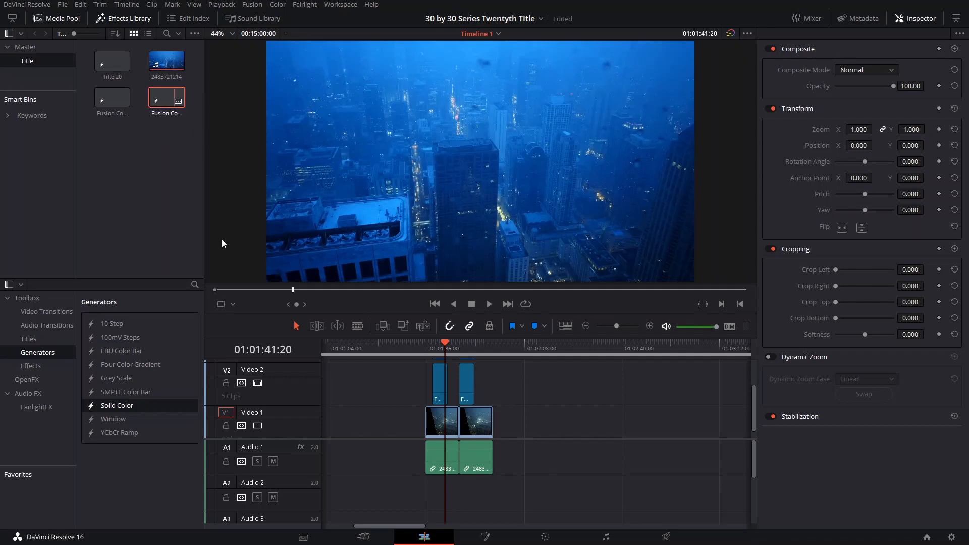
{"action": "key", "text": "shift+5"}
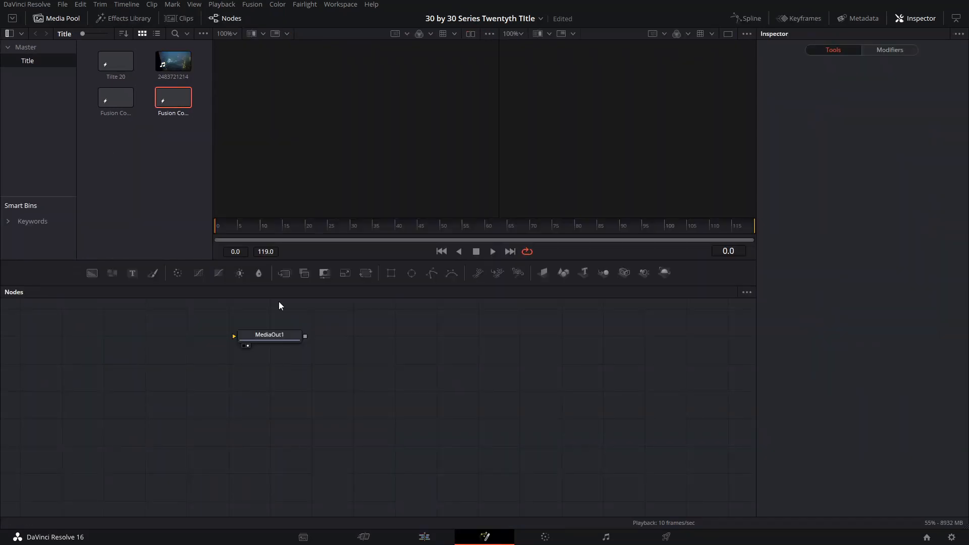
Add a Background node, connect it to MediaOut1, and space the two nodes well apart in the node graph.
{"action": "left_click_drag", "start_coordinate": [258, 341], "coordinate": [505, 372]}
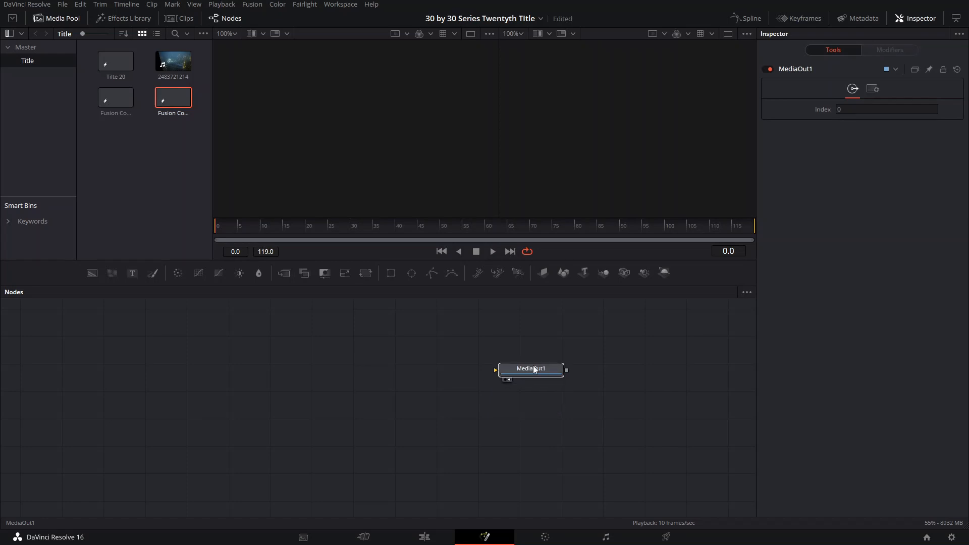
{"action": "left_click", "coordinate": [87, 271]}
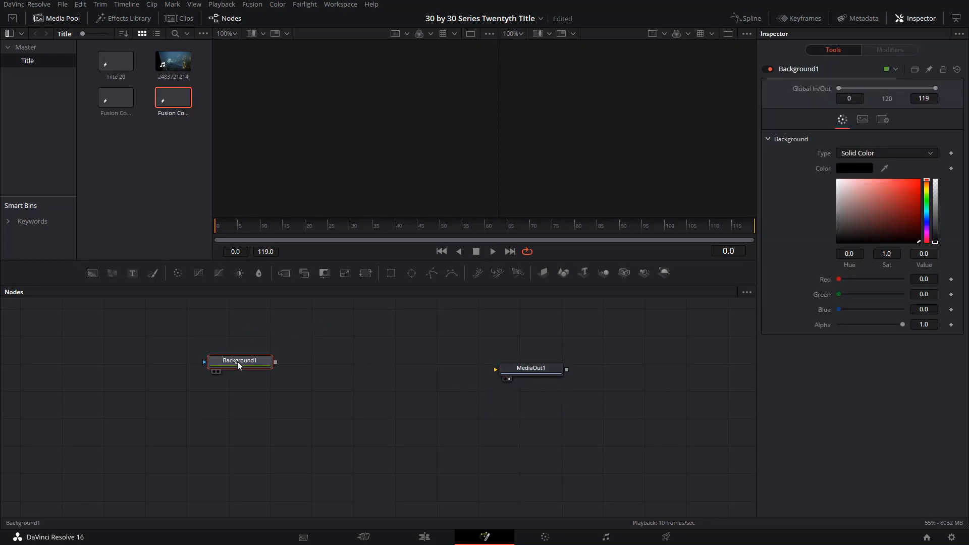
{"action": "left_click_drag", "start_coordinate": [276, 362], "coordinate": [508, 374]}
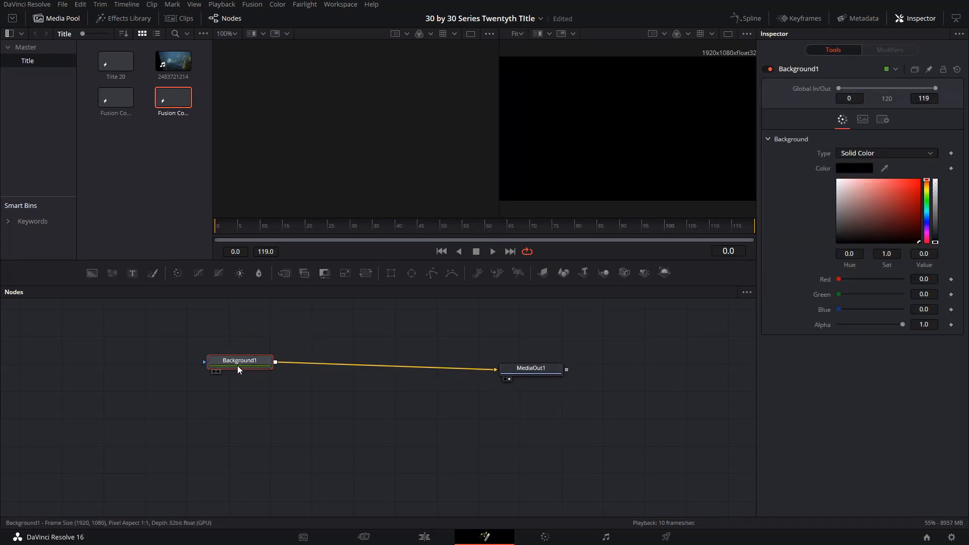
{"action": "left_click_drag", "start_coordinate": [237, 366], "coordinate": [188, 389]}
{"action": "left_click_drag", "start_coordinate": [372, 353], "coordinate": [464, 430]}
{"action": "left_click_drag", "start_coordinate": [286, 463], "coordinate": [260, 447]}
{"action": "left_click", "coordinate": [365, 381]}
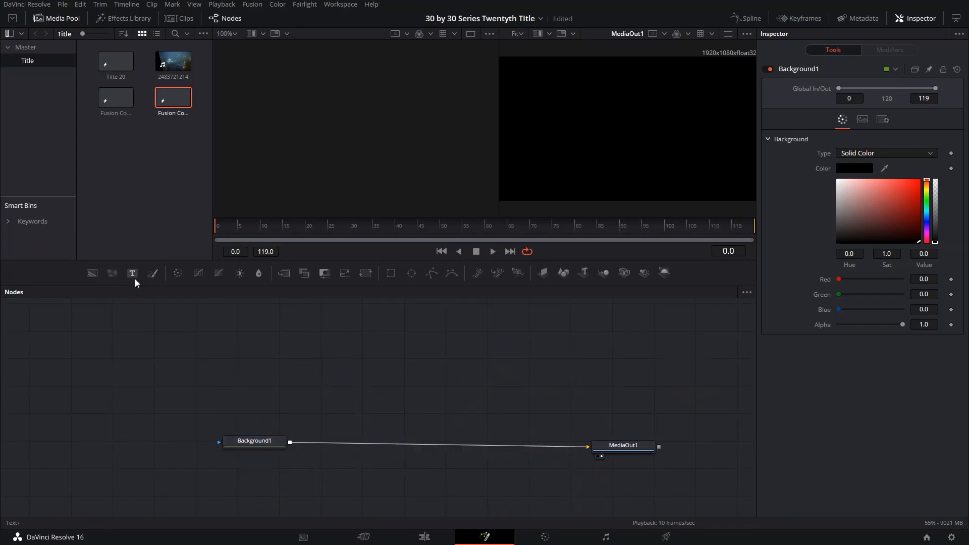
Add an unconnected Text+ node above the chain and insert a Merge node between Background1 and MediaOut1.
{"action": "left_click", "coordinate": [133, 273]}
{"action": "left_click_drag", "start_coordinate": [381, 377], "coordinate": [404, 352]}
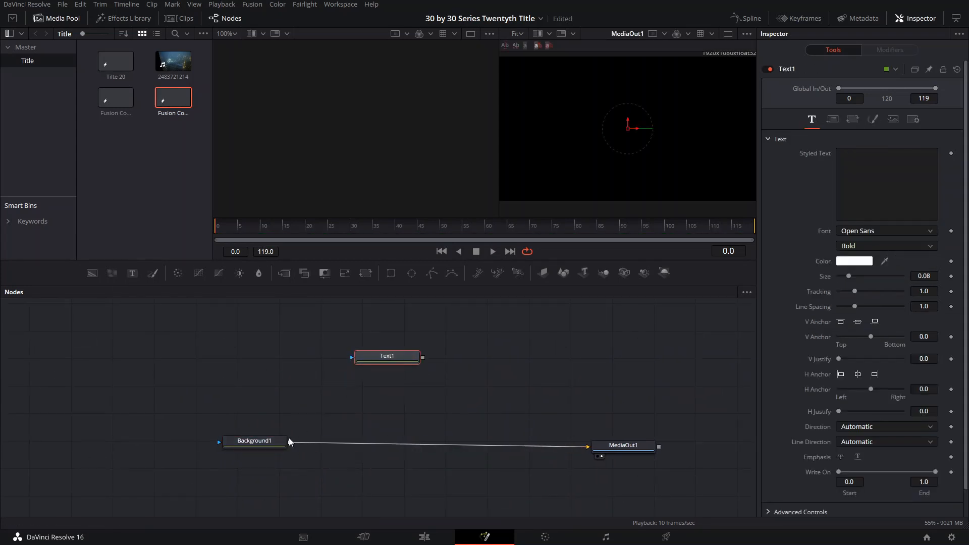
{"action": "left_click", "coordinate": [256, 443]}
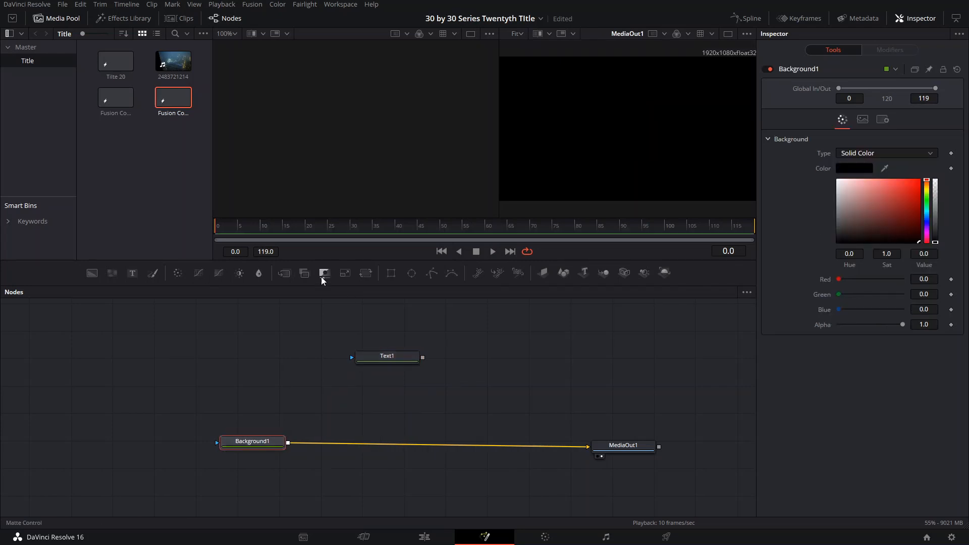
{"action": "left_click", "coordinate": [284, 273]}
{"action": "left_click_drag", "start_coordinate": [343, 442], "coordinate": [435, 441]}
Connect the output of Text1 to the foreground input of Merge1.
{"action": "left_click_drag", "start_coordinate": [396, 358], "coordinate": [404, 342]}
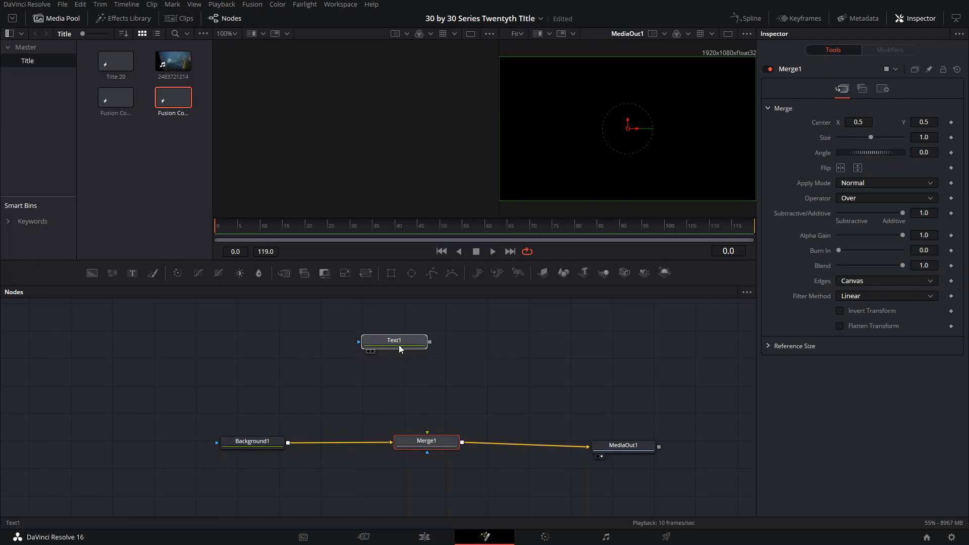
{"action": "left_click_drag", "start_coordinate": [434, 438], "coordinate": [417, 438]}
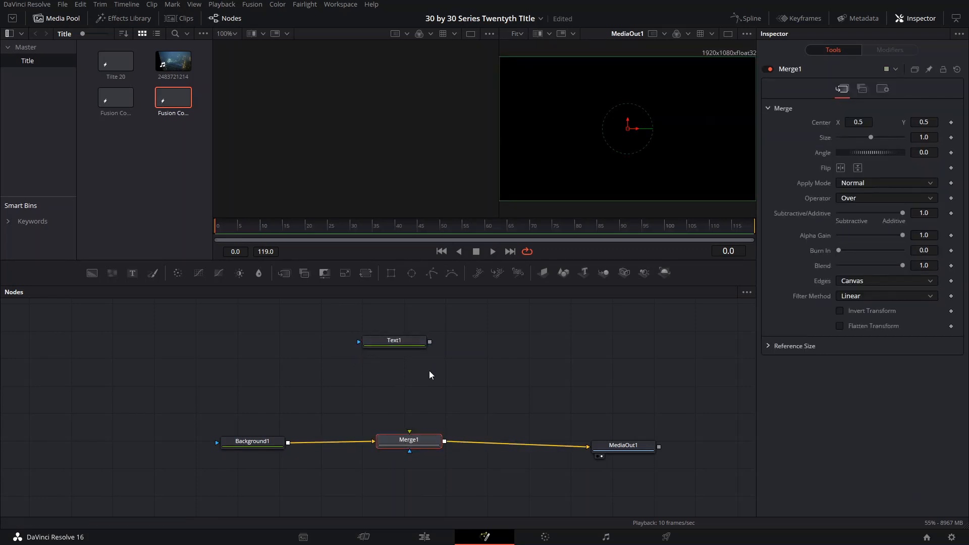
{"action": "left_click", "coordinate": [431, 356]}
{"action": "left_click_drag", "start_coordinate": [426, 369], "coordinate": [409, 433]}
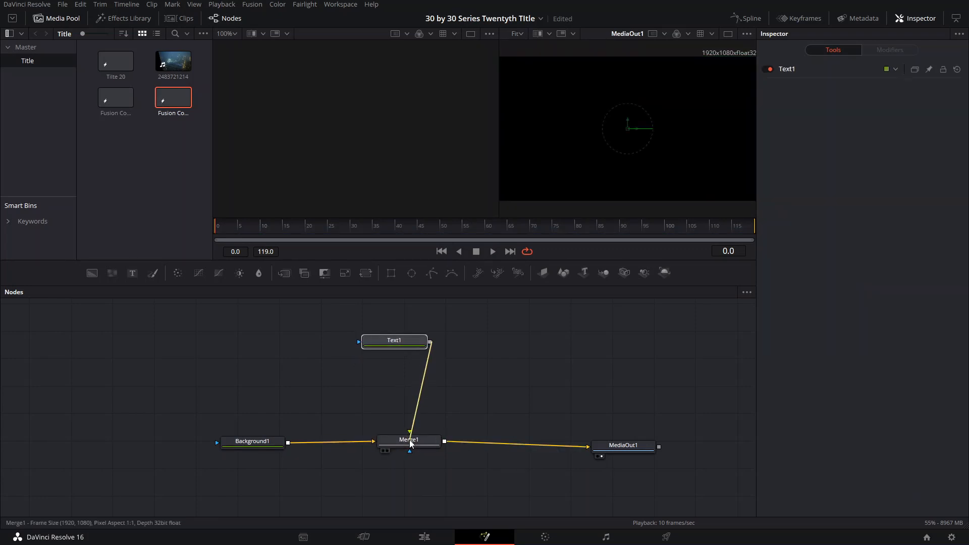
Enter SUALVI as the styled text of Text1 and enlarge it to a size of about 0.23.
{"action": "left_click", "coordinate": [392, 350]}
{"action": "left_click", "coordinate": [858, 175]}
{"action": "type", "text": "S"}
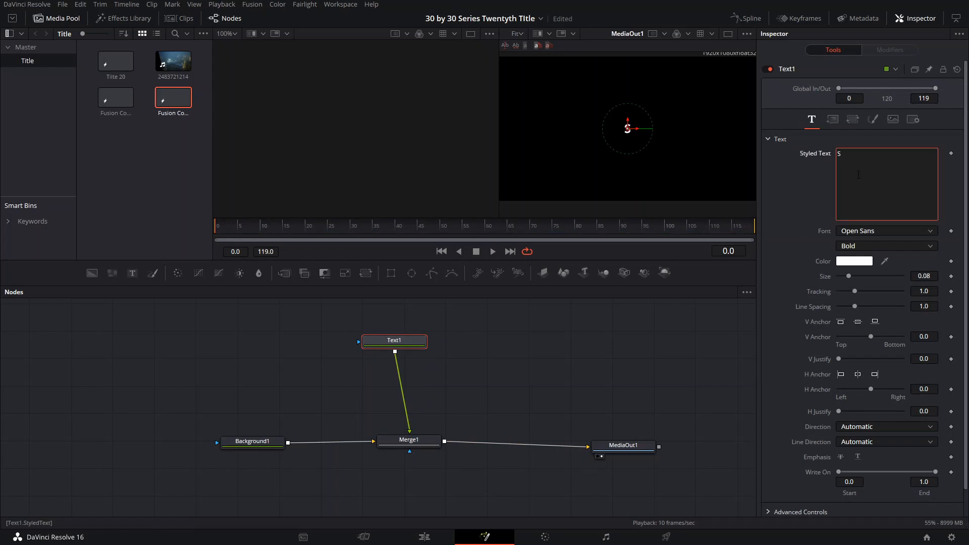
{"action": "type", "text": "UALVI"}
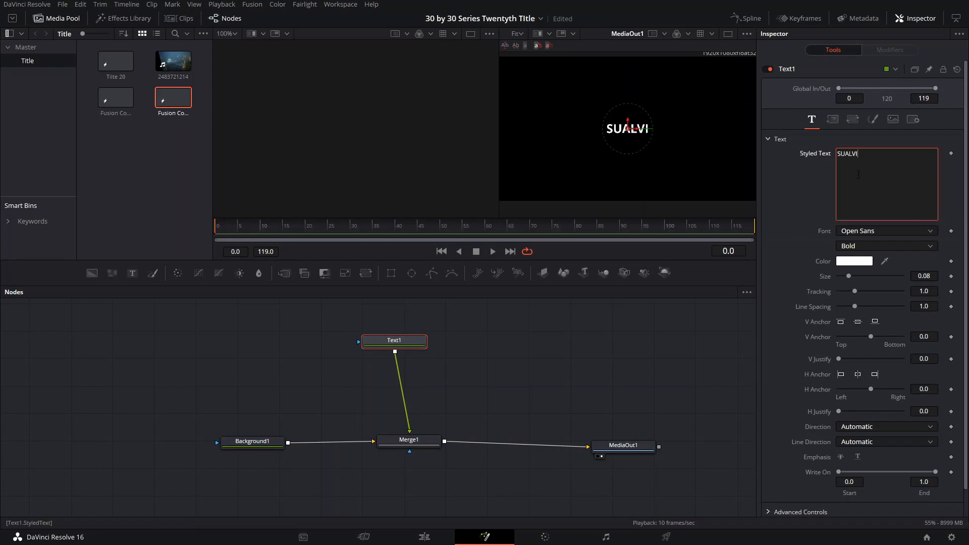
{"action": "left_click", "coordinate": [868, 277]}
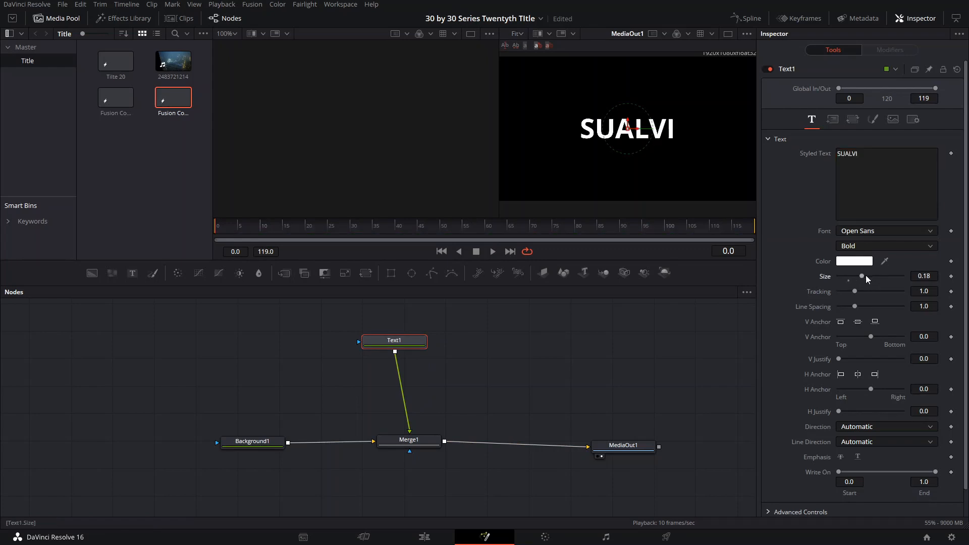
Try the Onyx, Papyrus, Open Sans and Lithos Pro fonts on the SUALVI text.
{"action": "left_click", "coordinate": [879, 231]}
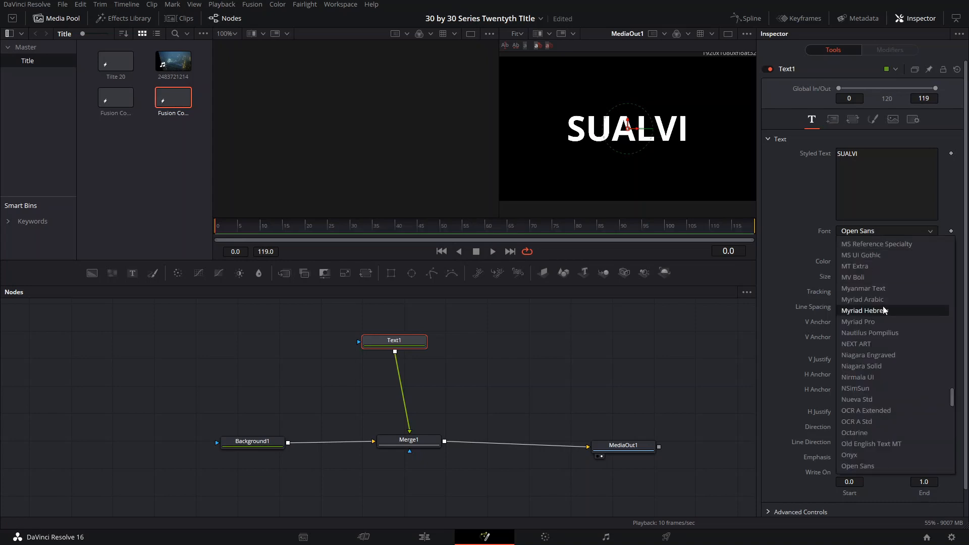
{"action": "left_click", "coordinate": [868, 356]}
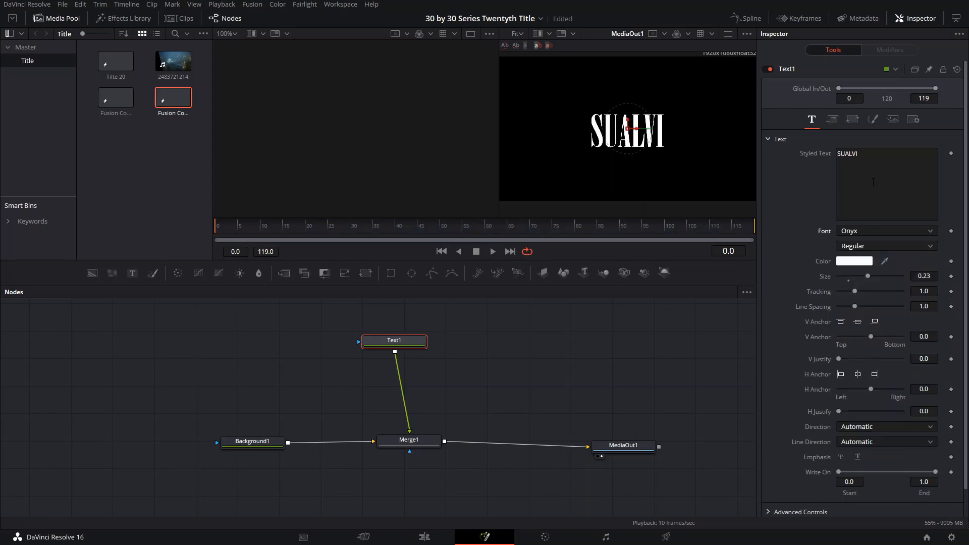
{"action": "left_click", "coordinate": [864, 232]}
{"action": "left_click", "coordinate": [879, 422]}
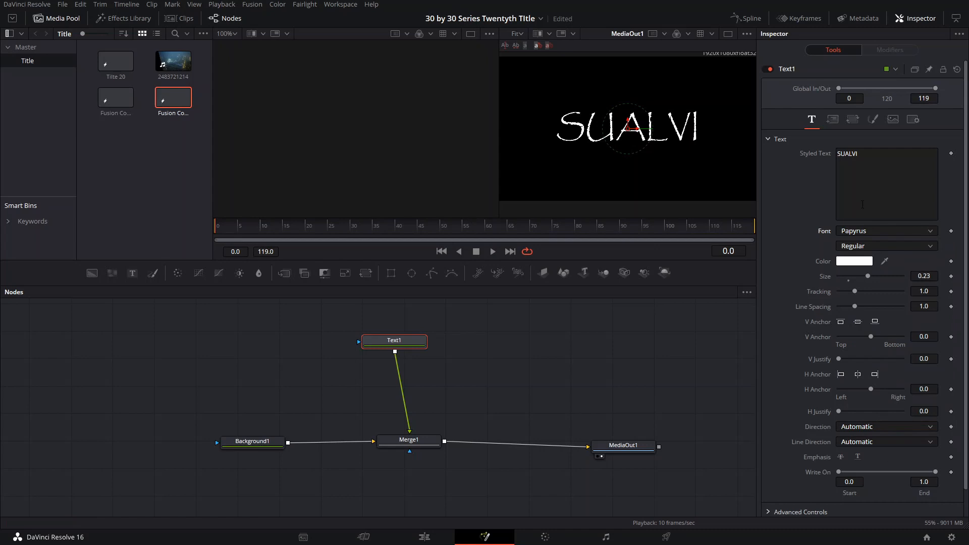
{"action": "left_click", "coordinate": [872, 232]}
{"action": "left_click", "coordinate": [874, 367]}
{"action": "left_click", "coordinate": [877, 232]}
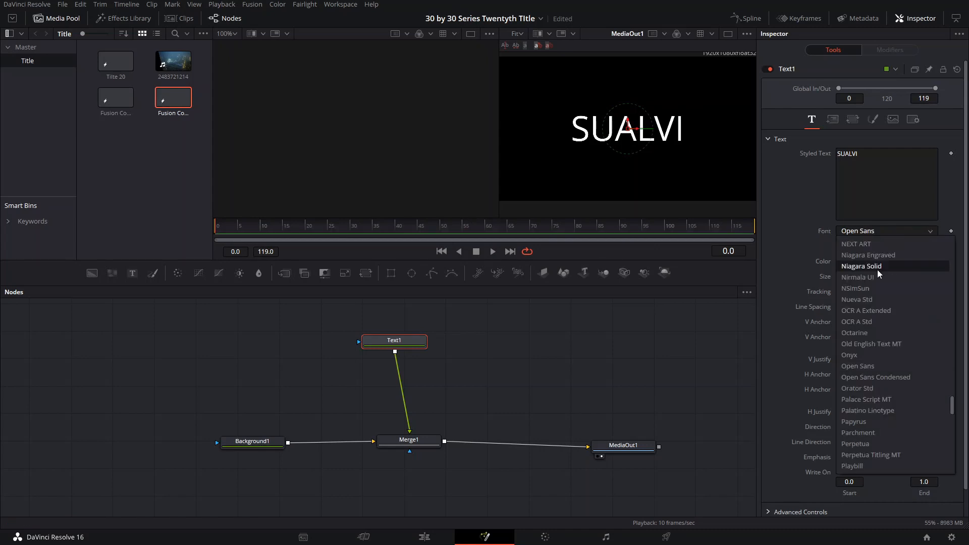
{"action": "scroll", "coordinate": [875, 333], "scroll_direction": "up", "scroll_amount": 5}
{"action": "left_click", "coordinate": [858, 266]}
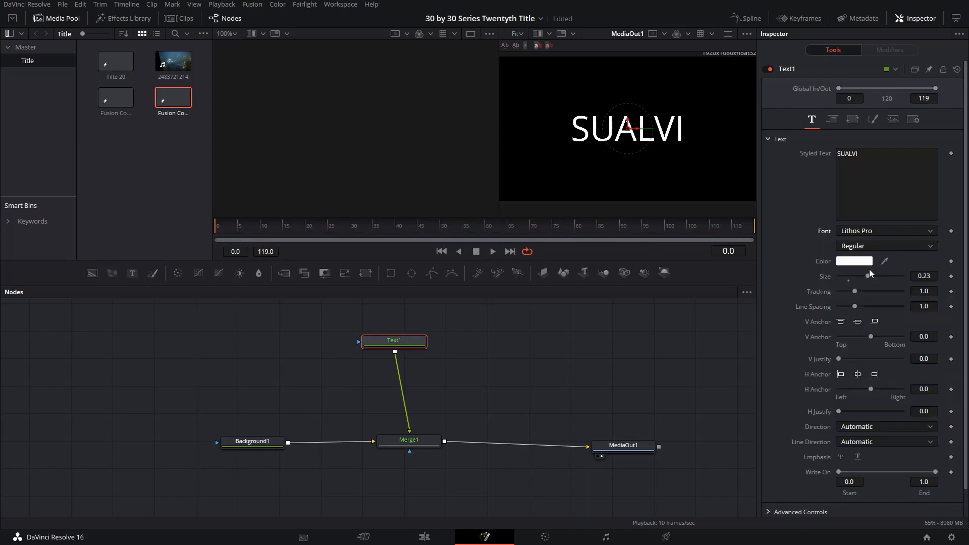
Set the SUALVI text to the Impact font with a size of about 0.24 and tracking of about 1.15.
{"action": "left_click", "coordinate": [883, 234]}
{"action": "scroll", "coordinate": [878, 282], "scroll_direction": "up", "scroll_amount": 2}
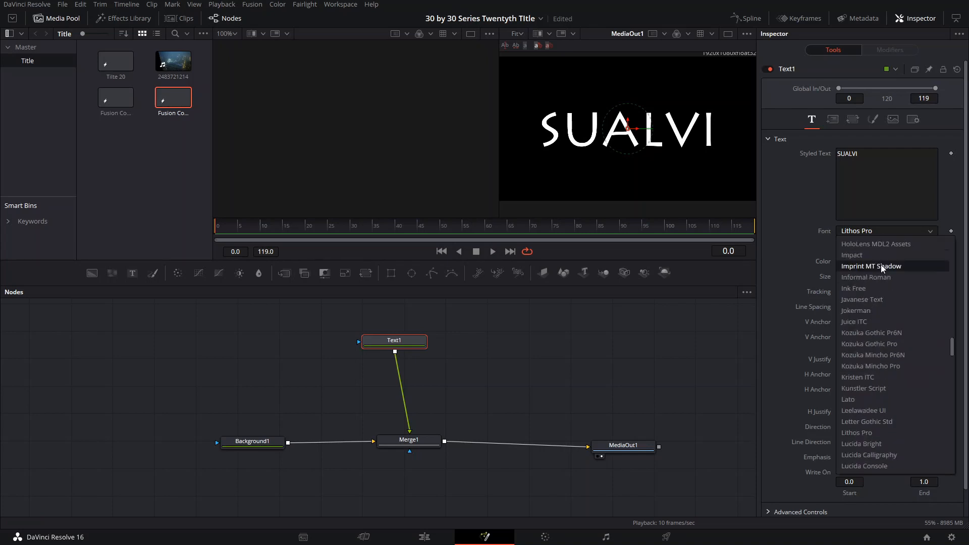
{"action": "left_click", "coordinate": [876, 266]}
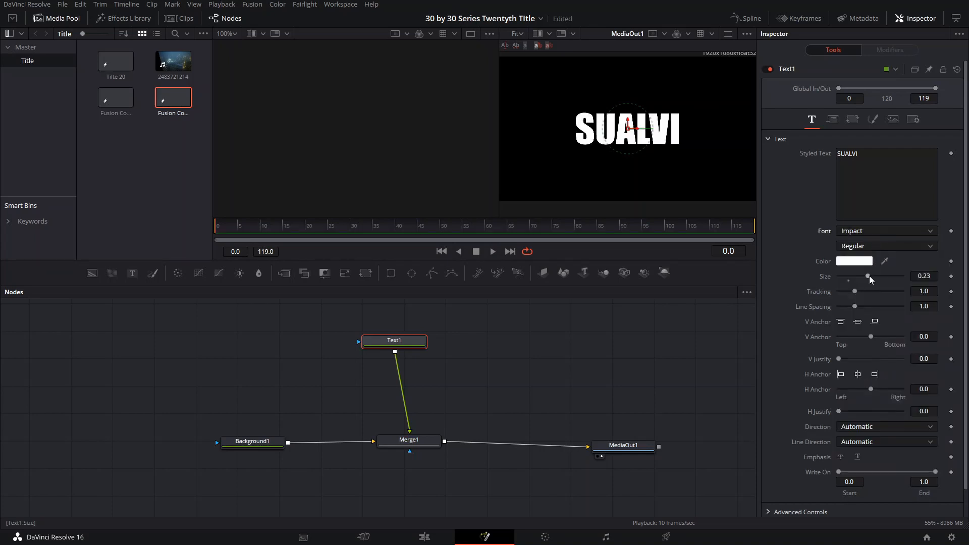
{"action": "mouse_move", "coordinate": [869, 276]}
{"action": "left_mouse_down"}
{"action": "mouse_move", "coordinate": [857, 295]}
{"action": "mouse_move", "coordinate": [880, 292]}
{"action": "mouse_move", "coordinate": [864, 293]}
{"action": "left_mouse_up"}
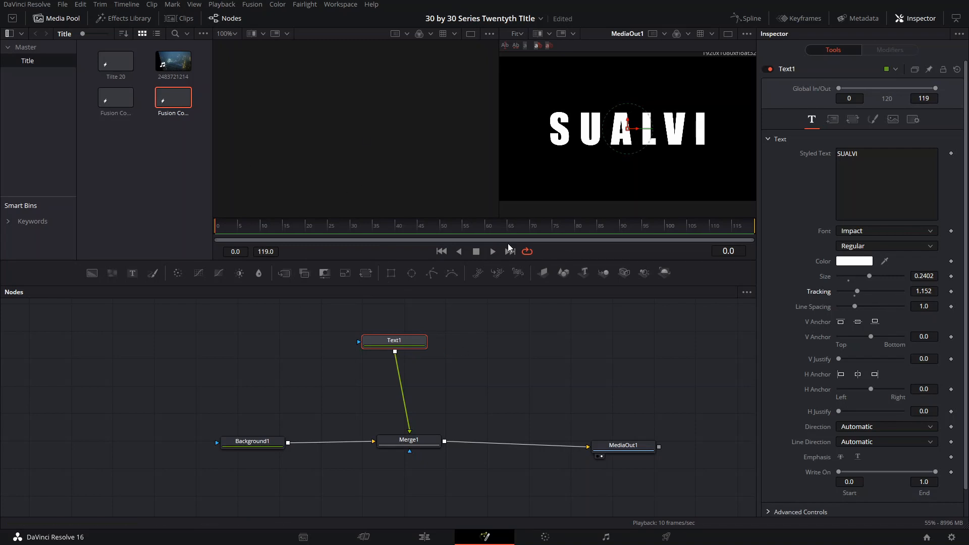
Insert a Displace node between Text1 and Merge1.
{"action": "left_click_drag", "start_coordinate": [403, 336], "coordinate": [405, 322]}
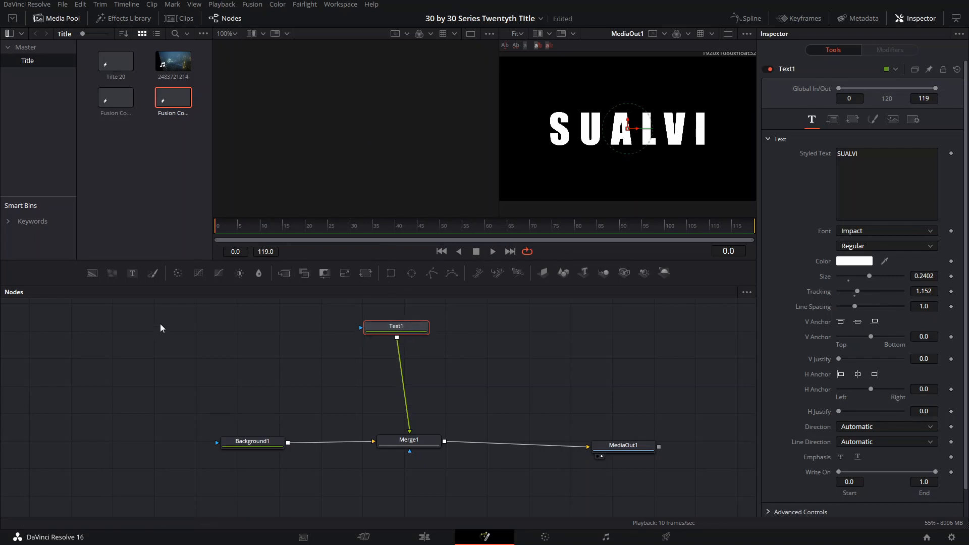
{"action": "key", "text": "shift+space"}
{"action": "type", "text": "DISP"}
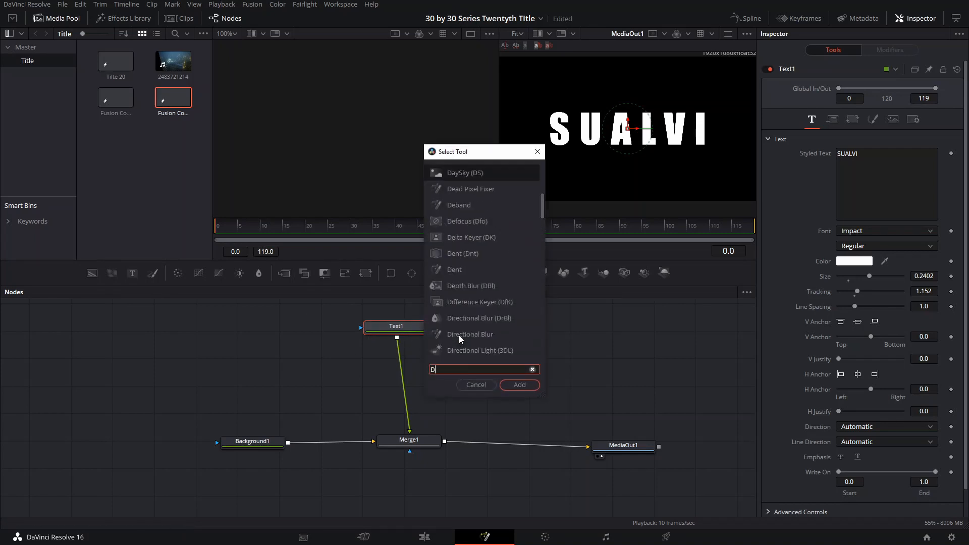
{"action": "key", "text": "BackSpace"}
{"action": "key", "text": "BackSpace"}
{"action": "key", "text": "BackSpace"}
{"action": "key", "text": "BackSpace"}
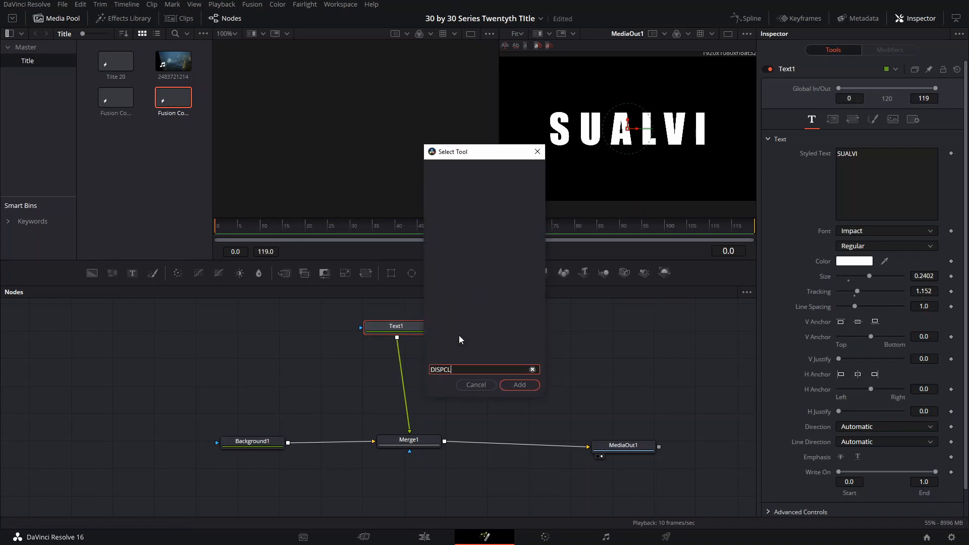
{"action": "type", "text": "displac"}
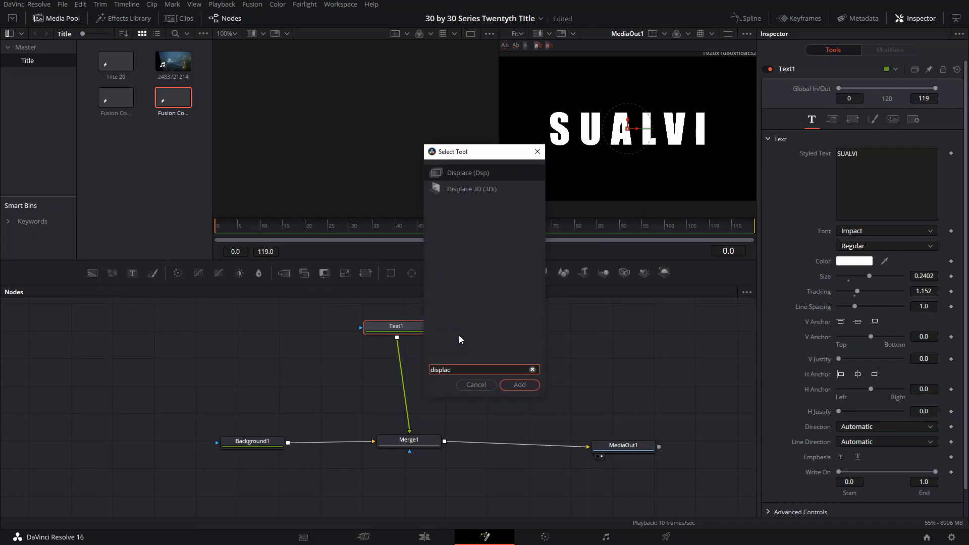
{"action": "key", "text": "Return"}
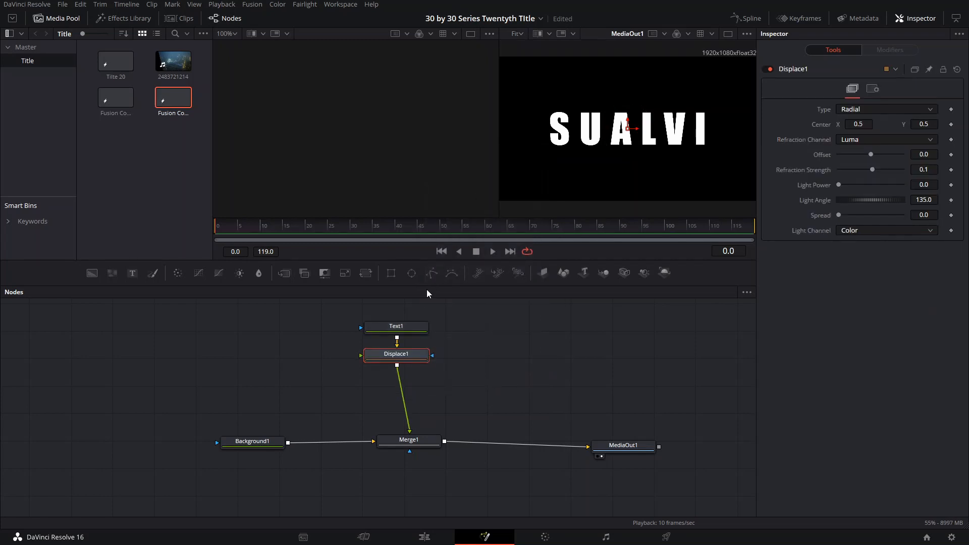
Add a second Background node with a Merge node and line both up beside Displace1, away from the main chain.
{"action": "left_click", "coordinate": [92, 274]}
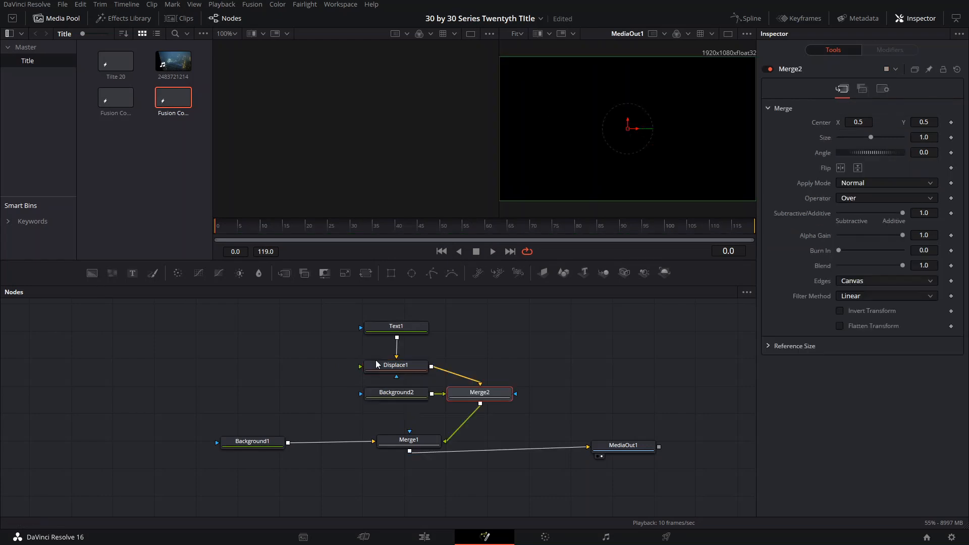
{"action": "left_click_drag", "start_coordinate": [497, 395], "coordinate": [278, 370]}
{"action": "left_click_drag", "start_coordinate": [388, 402], "coordinate": [156, 377]}
{"action": "mouse_move", "coordinate": [269, 374]}
{"action": "left_mouse_down"}
{"action": "mouse_move", "coordinate": [313, 383]}
{"action": "mouse_move", "coordinate": [298, 359]}
{"action": "mouse_move", "coordinate": [283, 371]}
{"action": "left_mouse_up"}
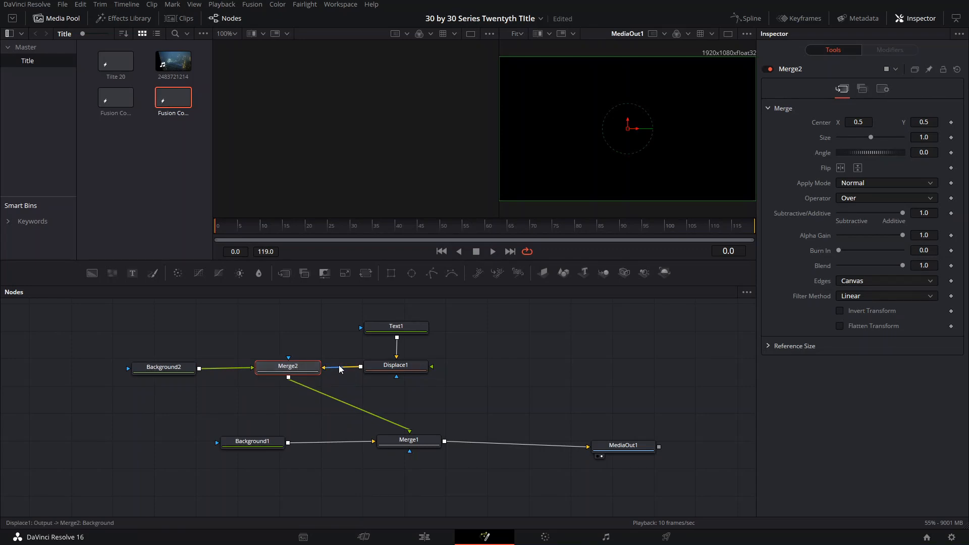
Rewire the nodes so Displace1 feeds the foreground of Merge1 and Merge2 feeds the foreground of Displace1.
{"action": "left_click", "coordinate": [300, 383]}
{"action": "left_click", "coordinate": [300, 383]}
{"action": "left_click", "coordinate": [351, 368]}
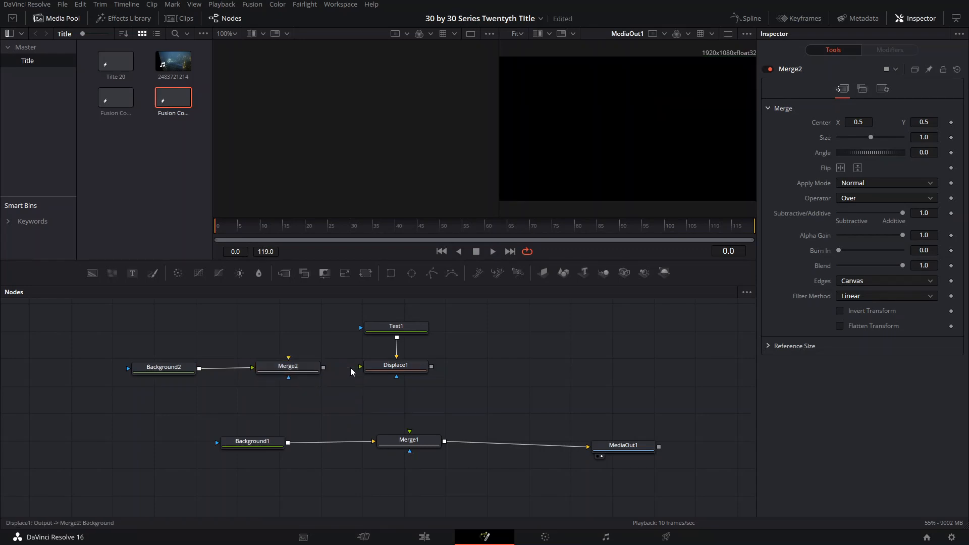
{"action": "left_click_drag", "start_coordinate": [432, 367], "coordinate": [410, 433]}
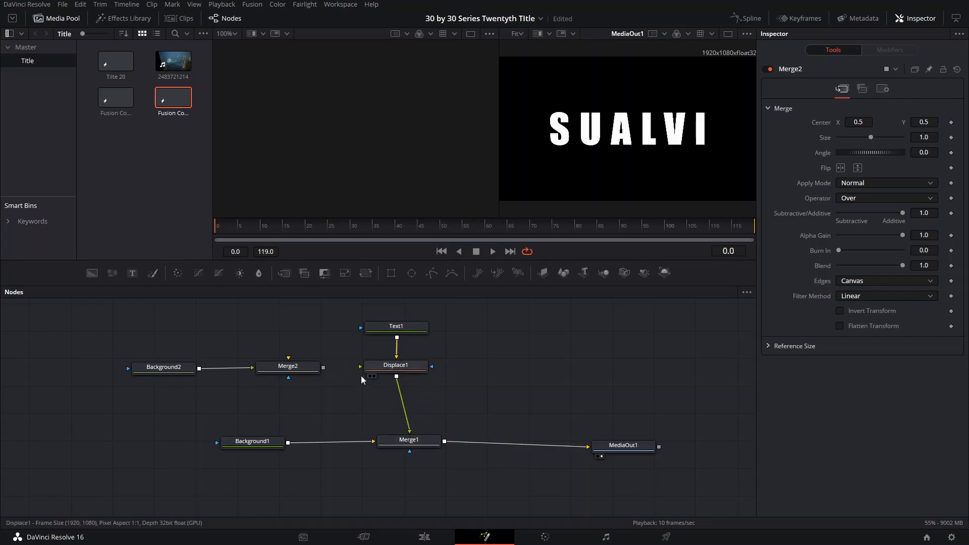
{"action": "left_click_drag", "start_coordinate": [324, 367], "coordinate": [360, 368]}
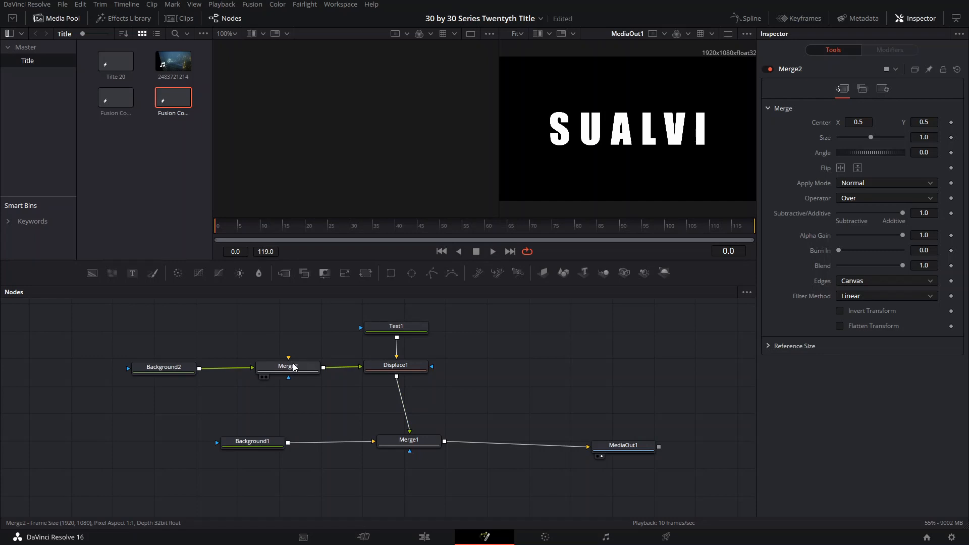
Set the Background1 color to a dark red with saturation 1.0 and value of about 0.472.
{"action": "left_click", "coordinate": [402, 367]}
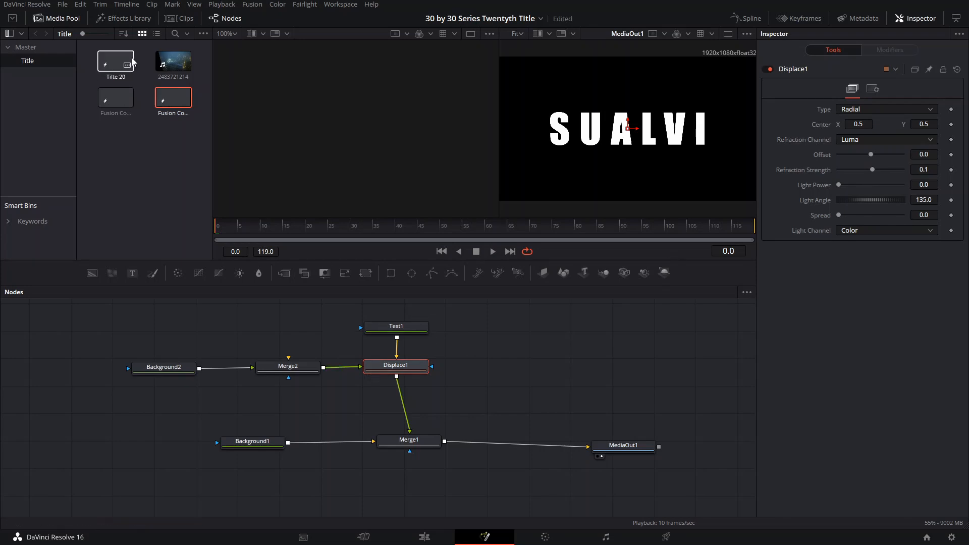
{"action": "left_click", "coordinate": [286, 366]}
{"action": "left_click", "coordinate": [252, 443]}
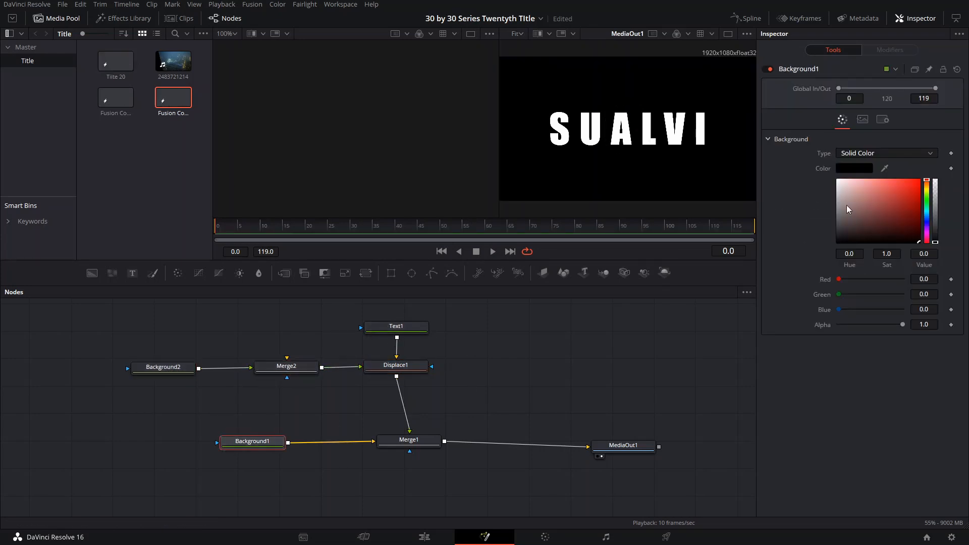
{"action": "left_click_drag", "start_coordinate": [905, 218], "coordinate": [922, 216]}
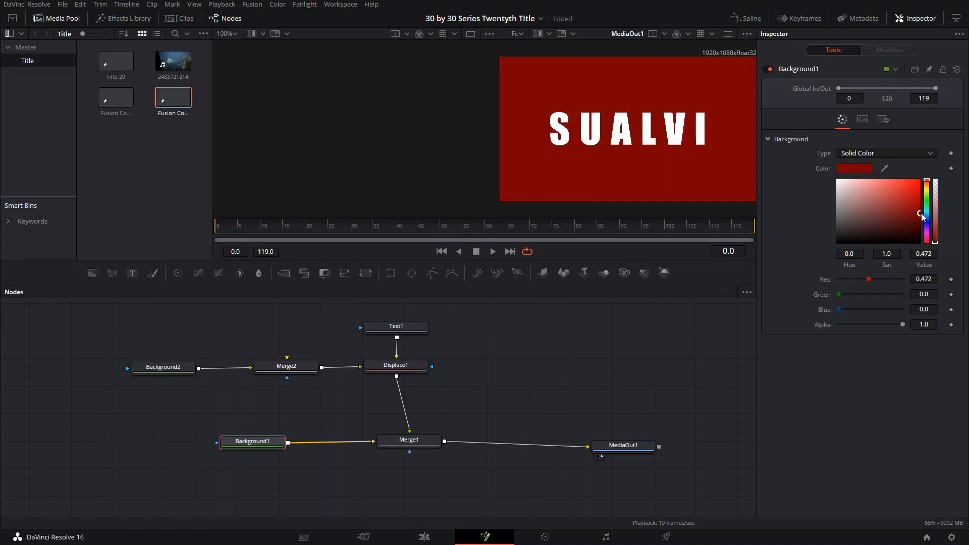
Add a FastNoise node after selecting Merge2 in the displacement branch.
{"action": "left_click", "coordinate": [306, 367]}
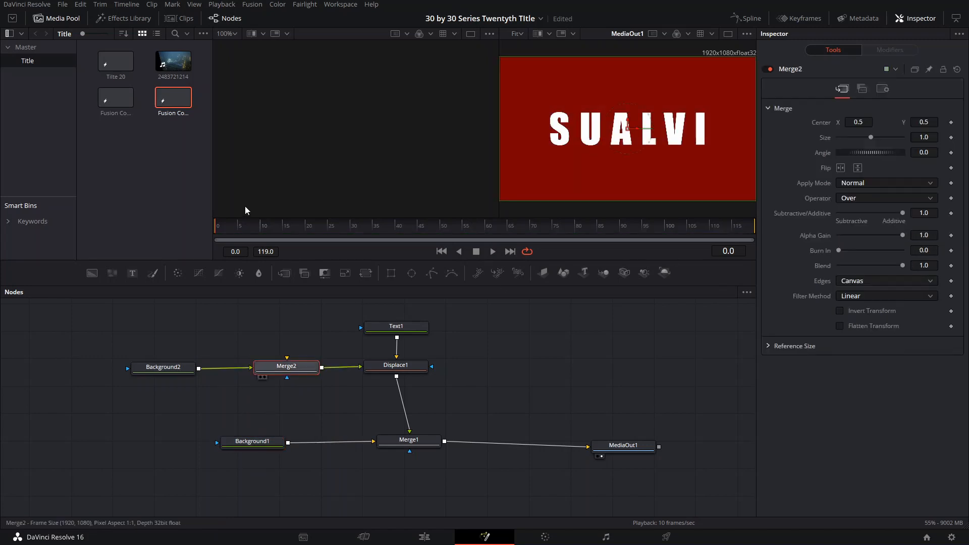
{"action": "left_click", "coordinate": [165, 368]}
{"action": "left_click", "coordinate": [301, 368]}
{"action": "key", "text": "shift+space"}
{"action": "type", "text": "displac"}
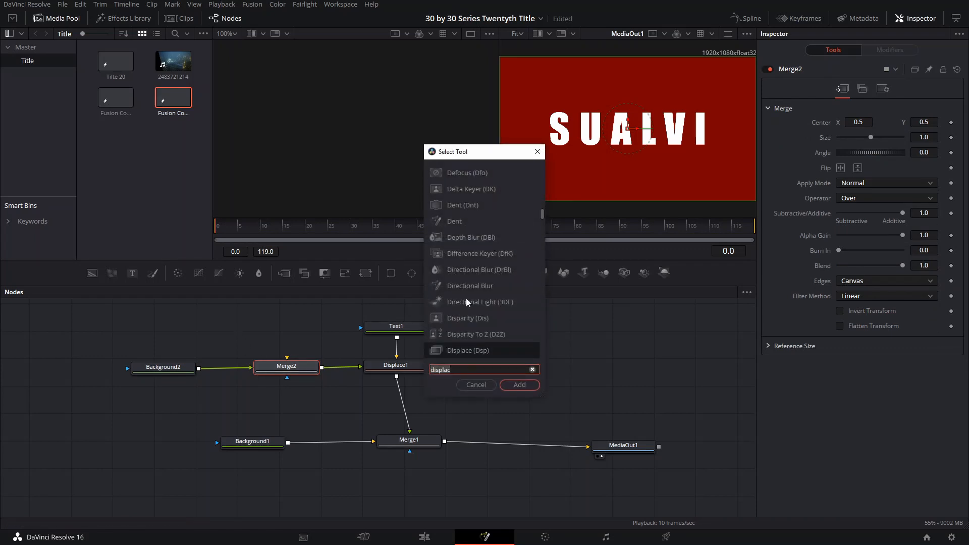
{"action": "key", "text": "BackSpace"}
{"action": "key", "text": "BackSpace"}
{"action": "key", "text": "BackSpace"}
{"action": "key", "text": "BackSpace"}
{"action": "key", "text": "BackSpace"}
{"action": "key", "text": "BackSpace"}
{"action": "key", "text": "BackSpace"}
{"action": "type", "text": "fas"}
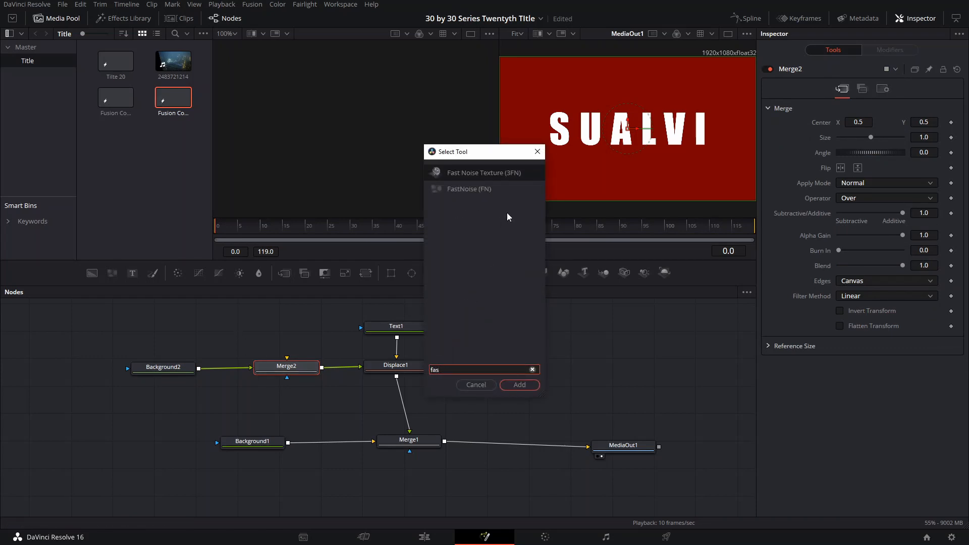
{"action": "left_click", "coordinate": [480, 191]}
{"action": "double_click", "coordinate": [481, 195]}
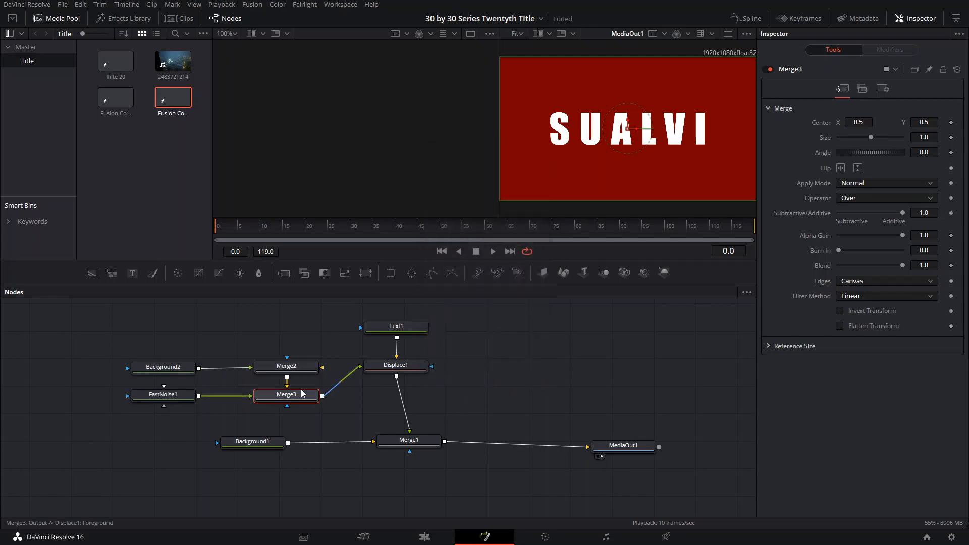
Delete Merge3, then place FastNoise1 above Merge2 and connect its output to Merge2's effect mask input.
{"action": "mouse_move", "coordinate": [289, 371]}
{"action": "left_mouse_down"}
{"action": "mouse_move", "coordinate": [276, 350]}
{"action": "mouse_move", "coordinate": [286, 373]}
{"action": "left_mouse_up"}
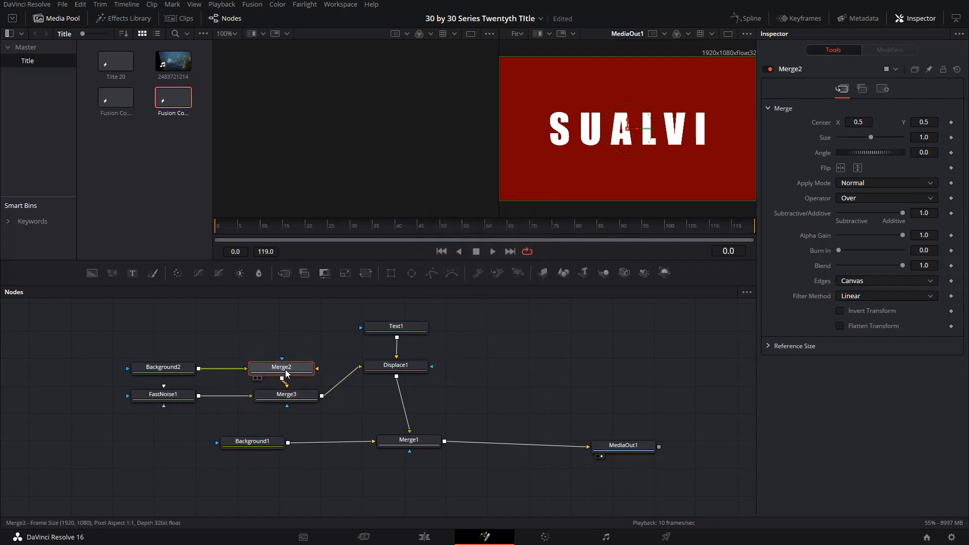
{"action": "left_click", "coordinate": [282, 397]}
{"action": "key", "text": "Delete"}
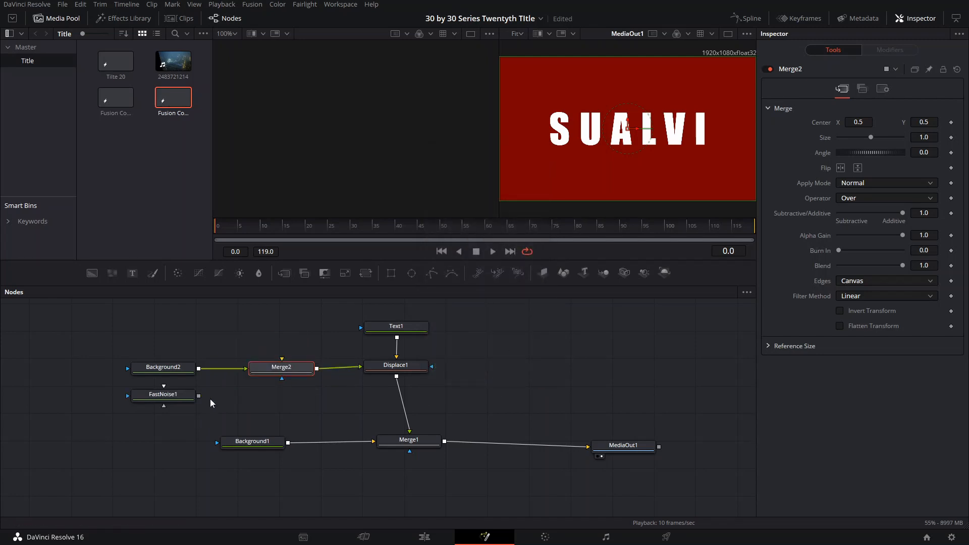
{"action": "left_click", "coordinate": [165, 401]}
{"action": "left_click_drag", "start_coordinate": [166, 401], "coordinate": [283, 382]}
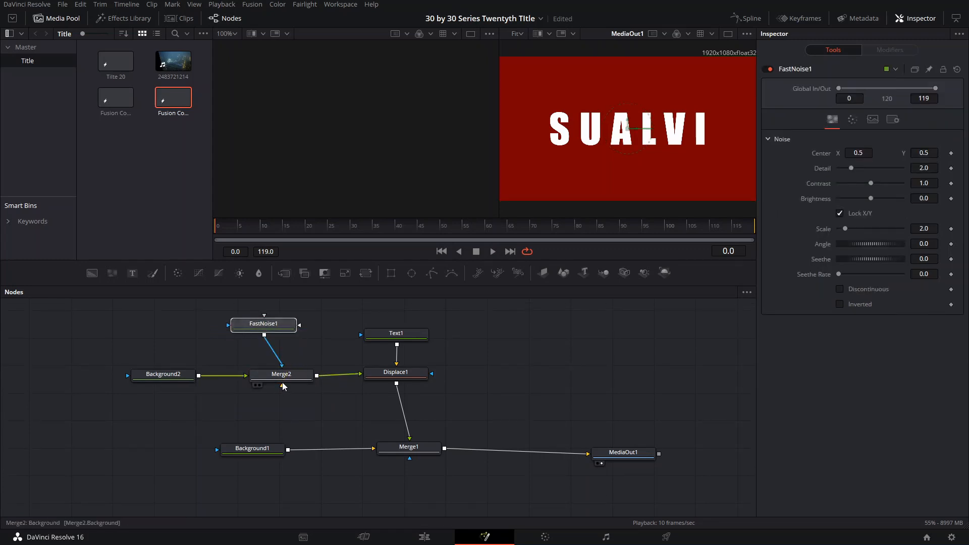
{"action": "left_click", "coordinate": [283, 375]}
{"action": "left_click", "coordinate": [277, 327]}
{"action": "left_click", "coordinate": [284, 376]}
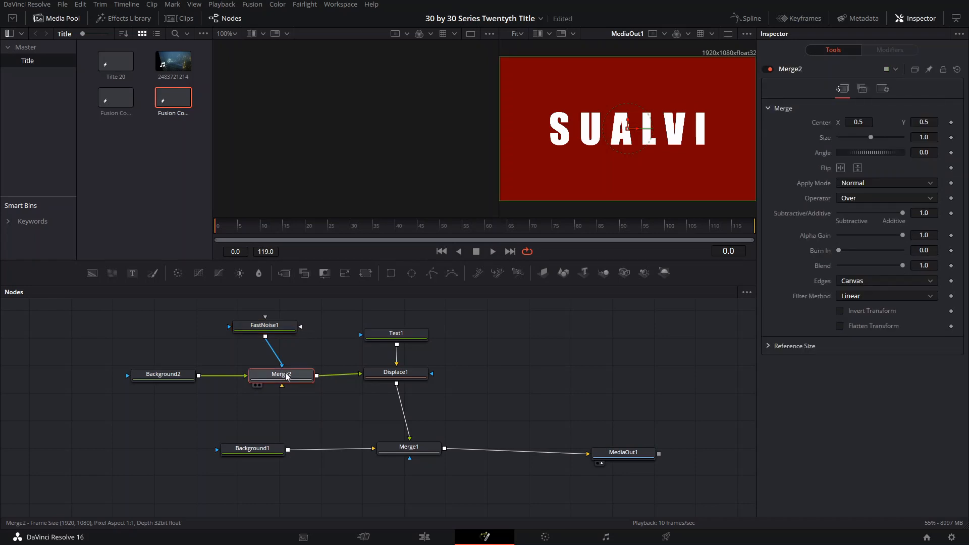
{"action": "left_click", "coordinate": [281, 325]}
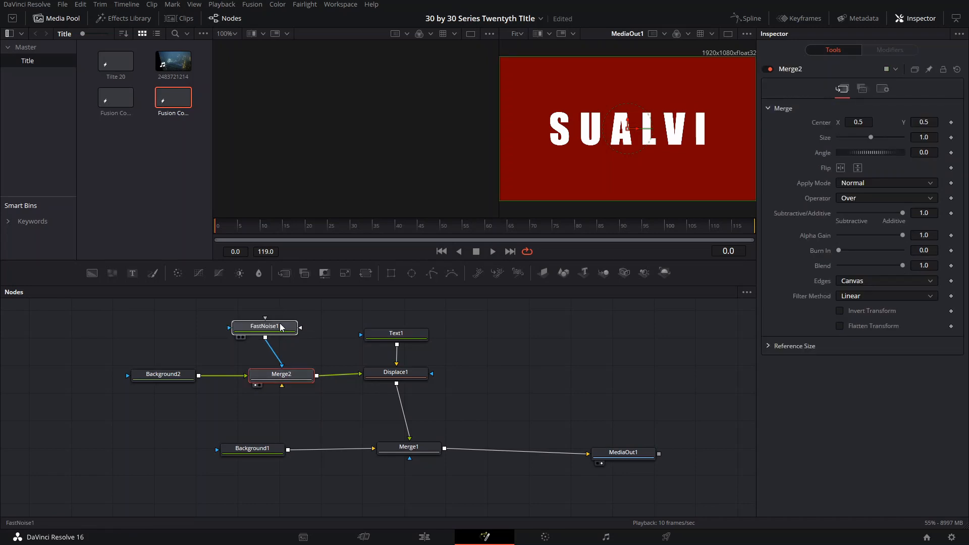
Set the Background2 color to white and display the output of Merge2 in the empty viewer.
{"action": "left_click", "coordinate": [170, 379]}
{"action": "left_click_drag", "start_coordinate": [858, 237], "coordinate": [826, 176]}
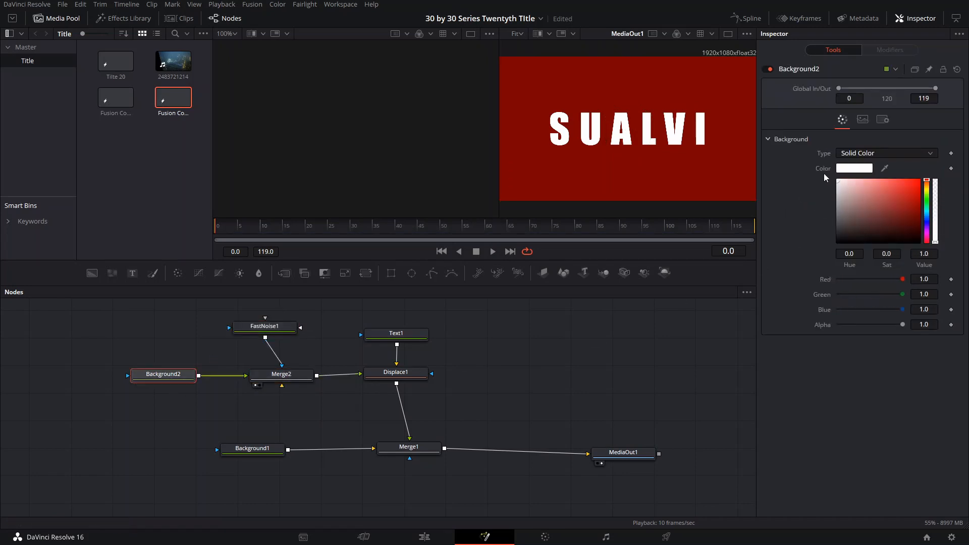
{"action": "left_click", "coordinate": [282, 374]}
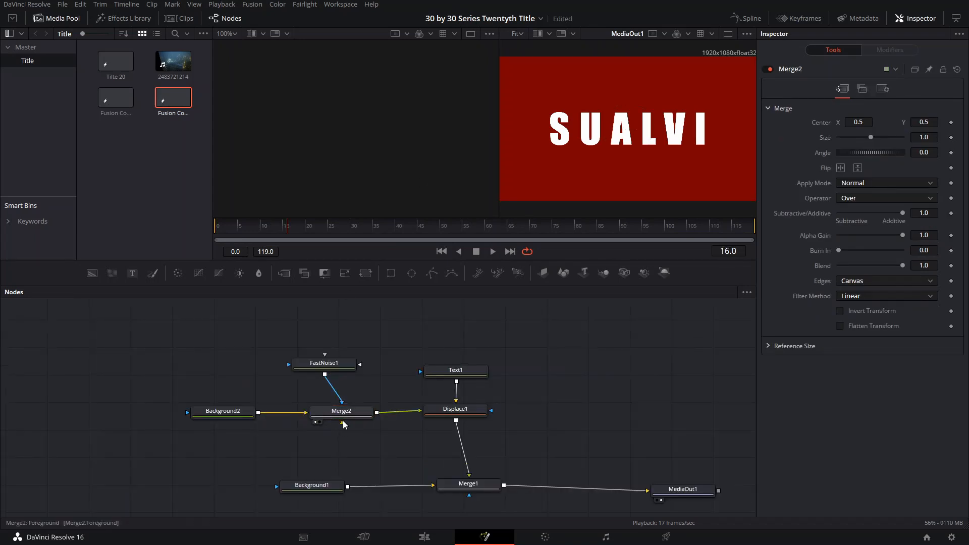
{"action": "key", "text": "1"}
{"action": "left_click", "coordinate": [323, 363]}
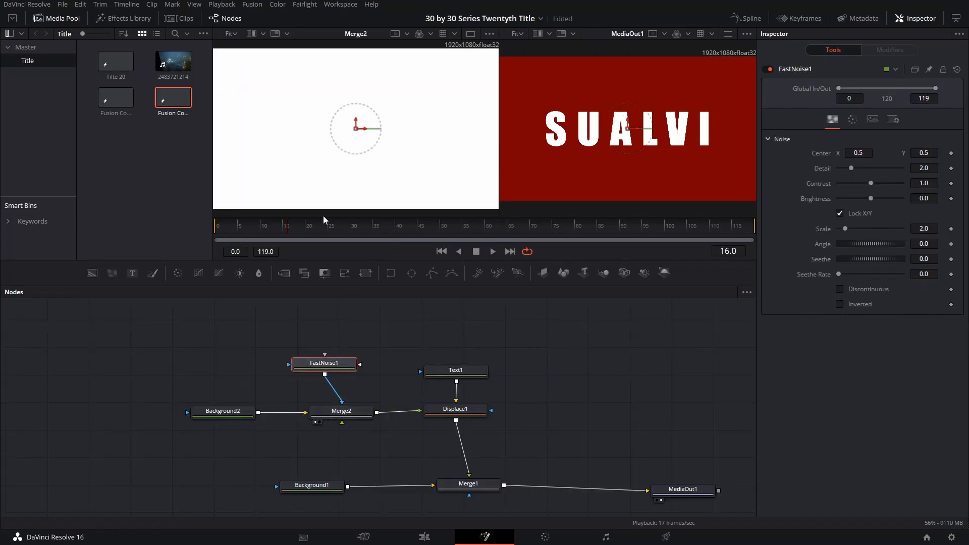
{"action": "left_click", "coordinate": [239, 412]}
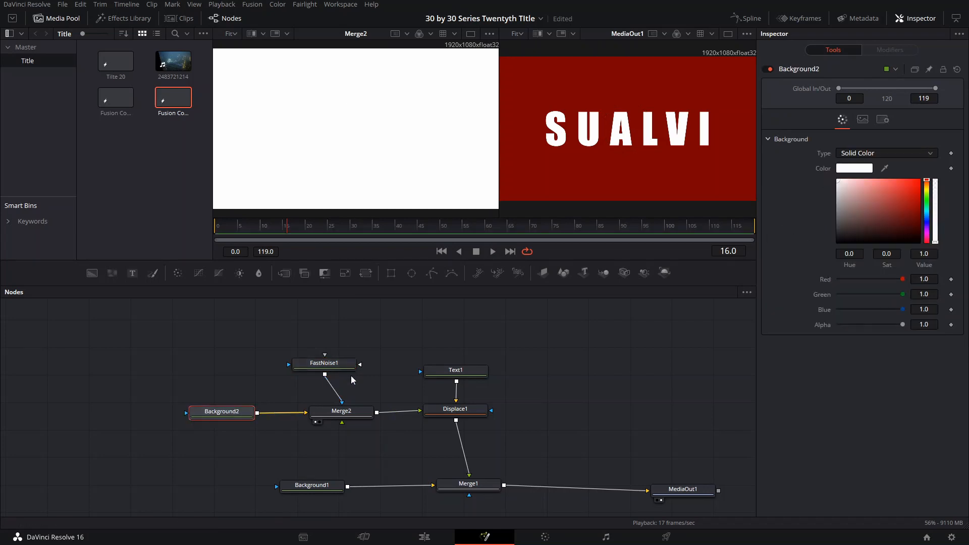
Unlock the X and Y scale of FastNoise1 and set its color type to Gradient.
{"action": "left_click", "coordinate": [333, 364]}
{"action": "scroll", "coordinate": [376, 117], "scroll_direction": "down", "scroll_amount": 3}
{"action": "scroll", "coordinate": [331, 144], "scroll_direction": "up", "scroll_amount": 1}
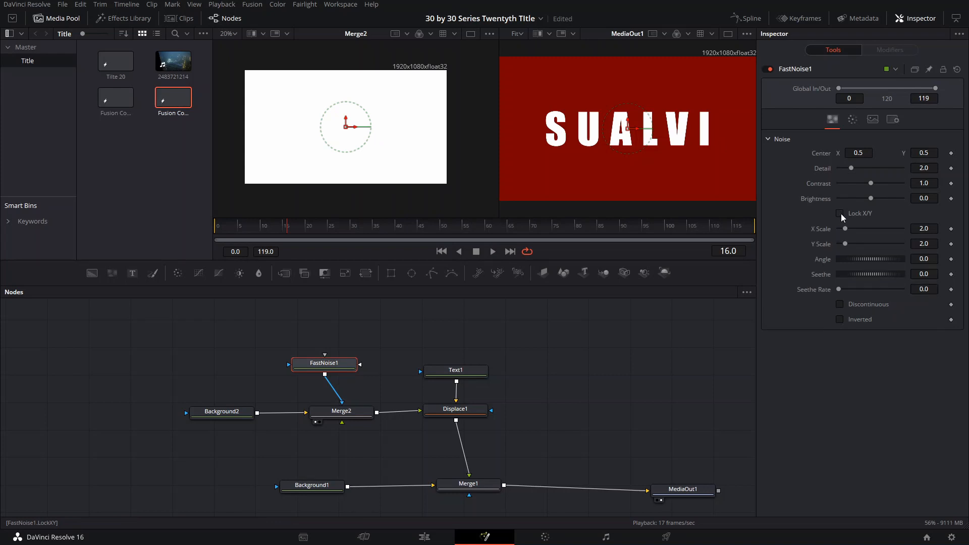
{"action": "left_click", "coordinate": [853, 119]}
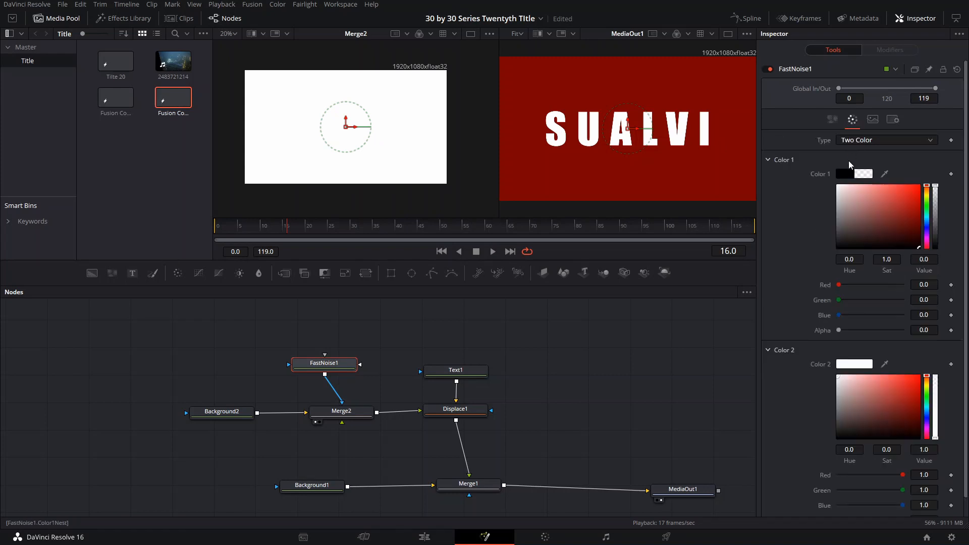
{"action": "left_click", "coordinate": [860, 140]}
{"action": "left_click", "coordinate": [869, 162]}
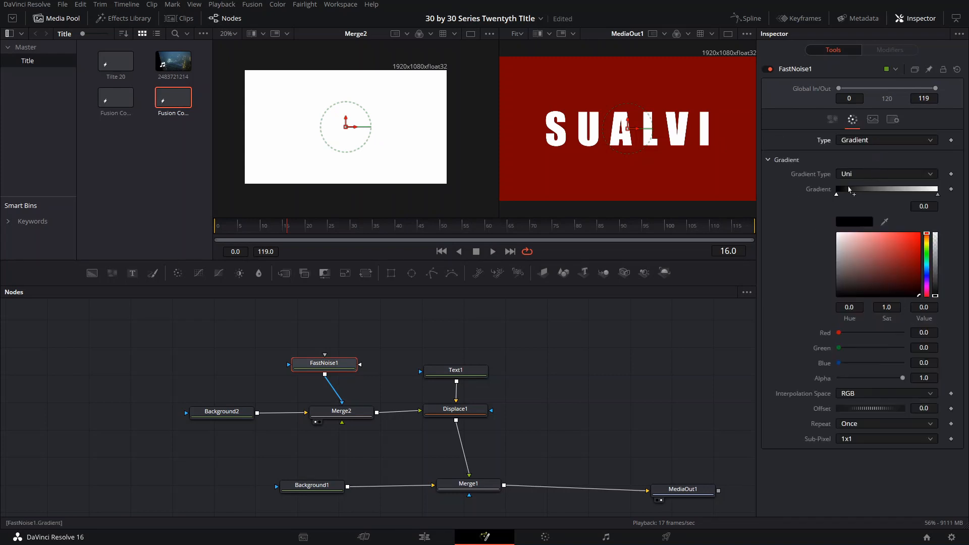
Move the FastNoise1 connection from Merge2's effect mask to its foreground input.
{"action": "left_click", "coordinate": [229, 415]}
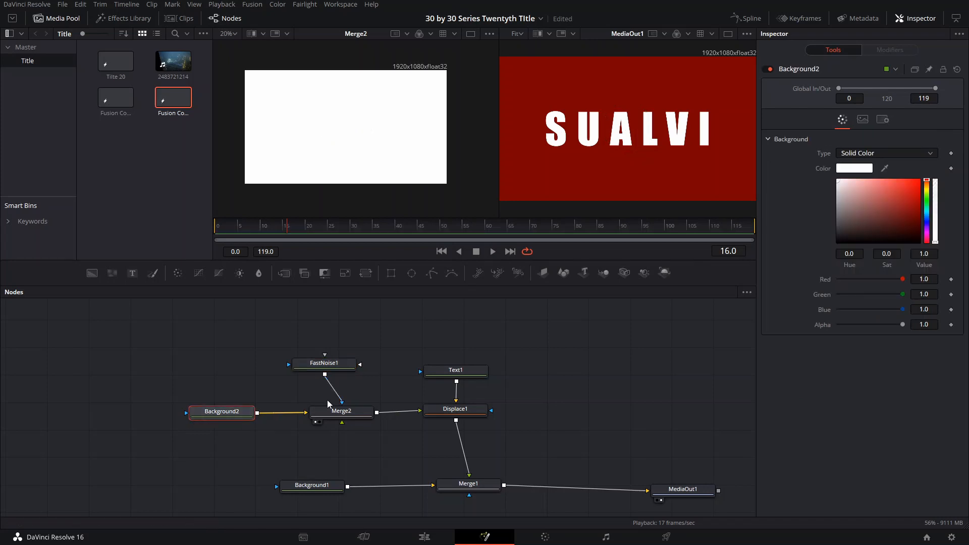
{"action": "left_click_drag", "start_coordinate": [341, 403], "coordinate": [337, 420]}
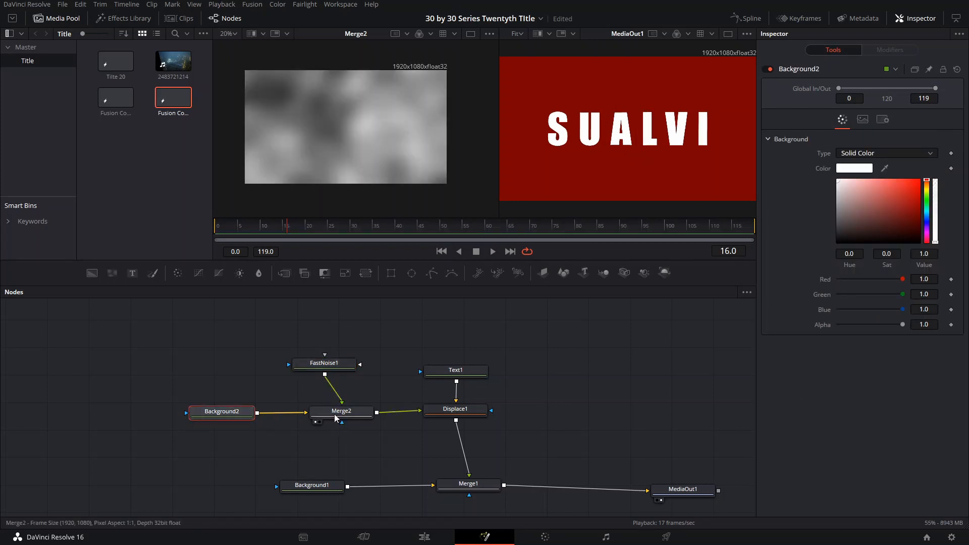
Shape FastNoise1 into vertical streaks with X scale about 19.53, Y scale 0.79, detail 6.85, contrast 3.54 and brightness -0.45.
{"action": "left_click", "coordinate": [324, 364]}
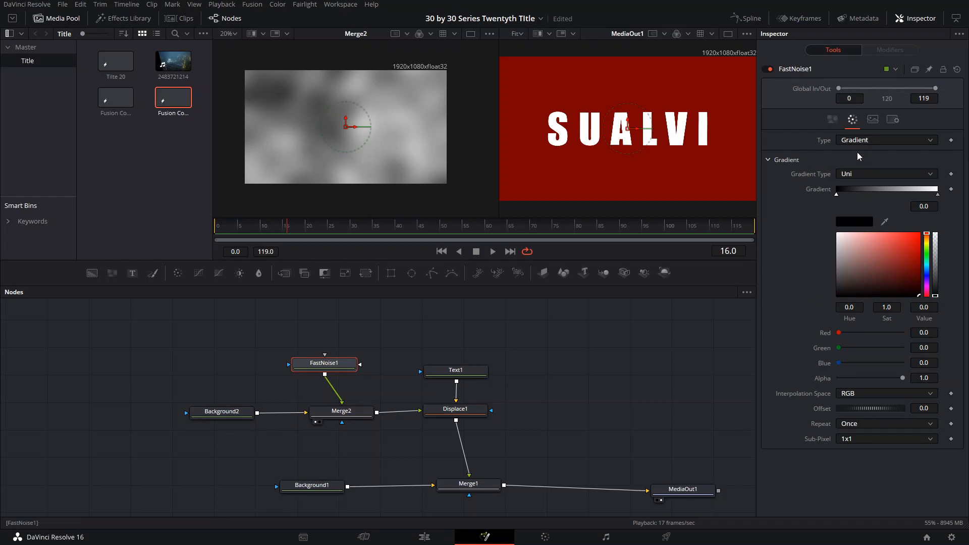
{"action": "left_click", "coordinate": [839, 120]}
{"action": "left_click", "coordinate": [839, 214]}
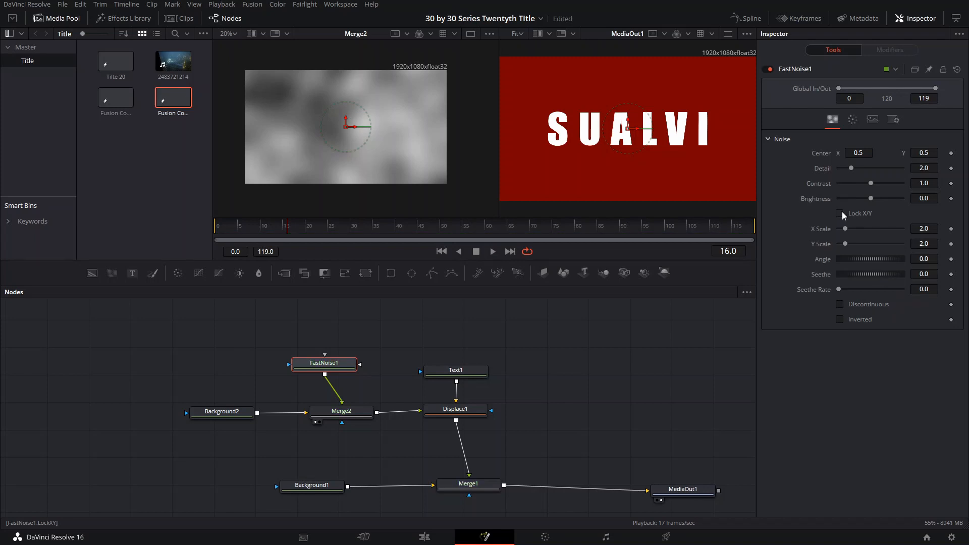
{"action": "left_click_drag", "start_coordinate": [868, 228], "coordinate": [902, 232]}
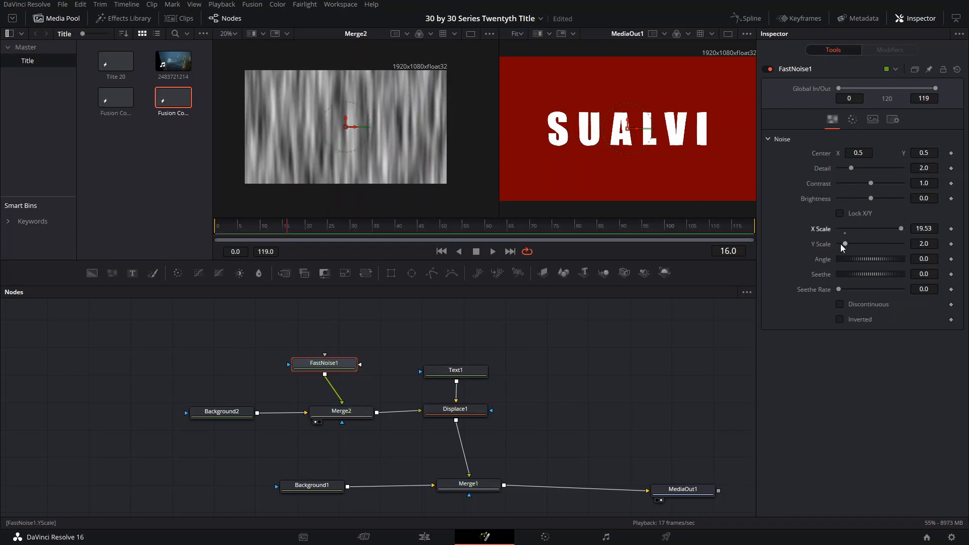
{"action": "left_click_drag", "start_coordinate": [845, 244], "coordinate": [840, 249]}
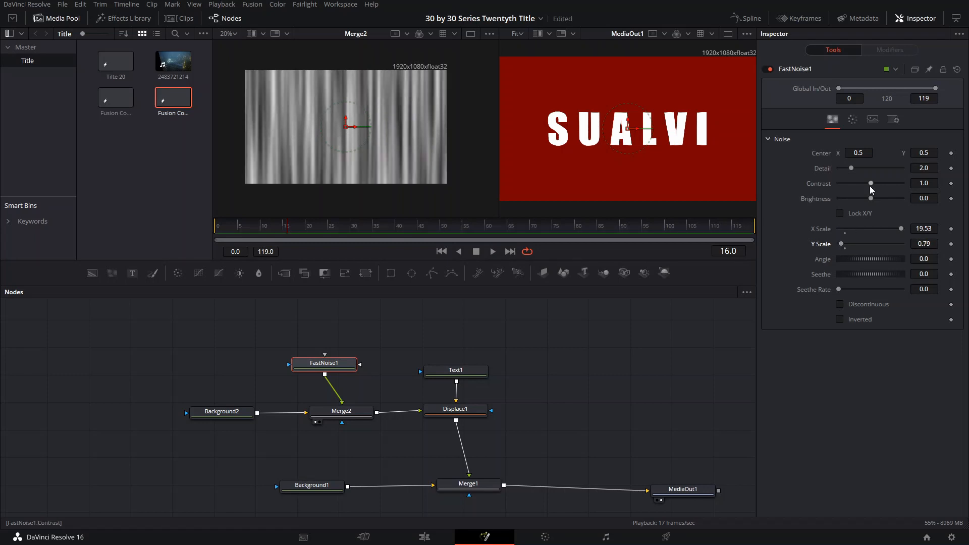
{"action": "left_click_drag", "start_coordinate": [871, 185], "coordinate": [856, 203]}
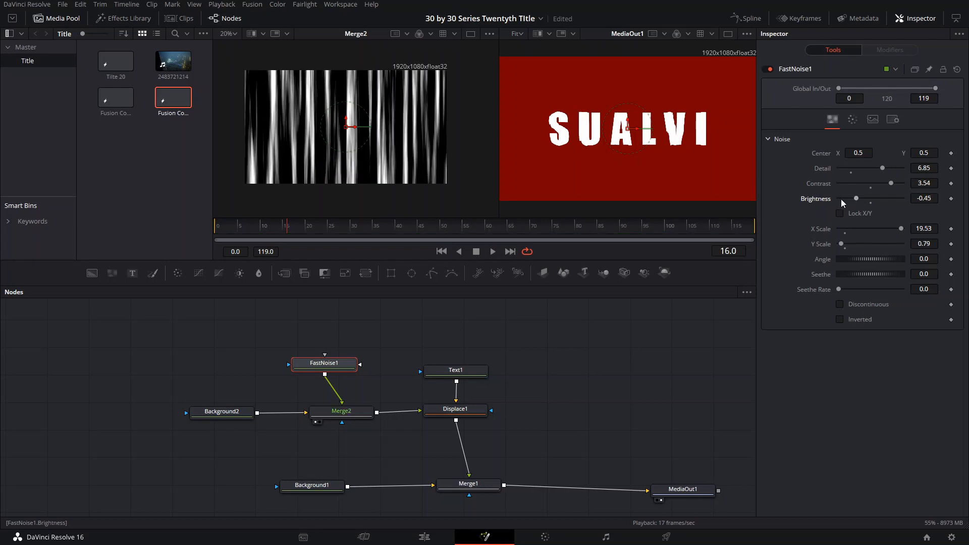
Rotate the FastNoise1 pattern to an angle of about 53.4 degrees so the streaks run diagonally.
{"action": "left_click", "coordinate": [459, 417]}
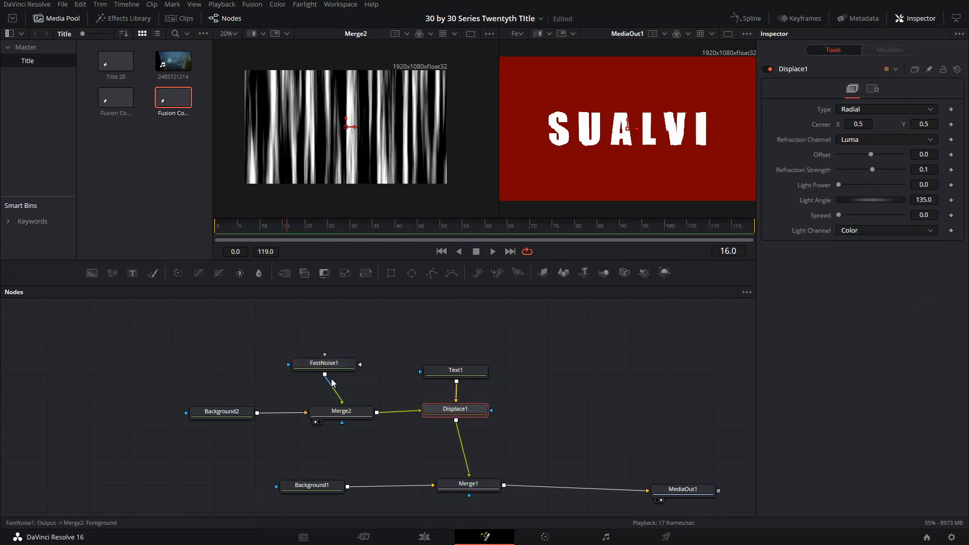
{"action": "left_click", "coordinate": [324, 363]}
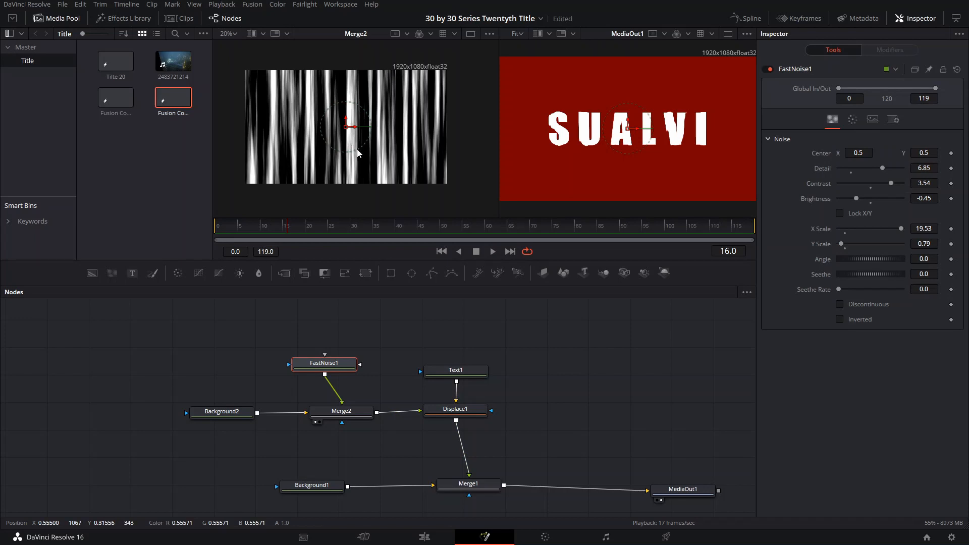
{"action": "left_click_drag", "start_coordinate": [354, 152], "coordinate": [371, 106]}
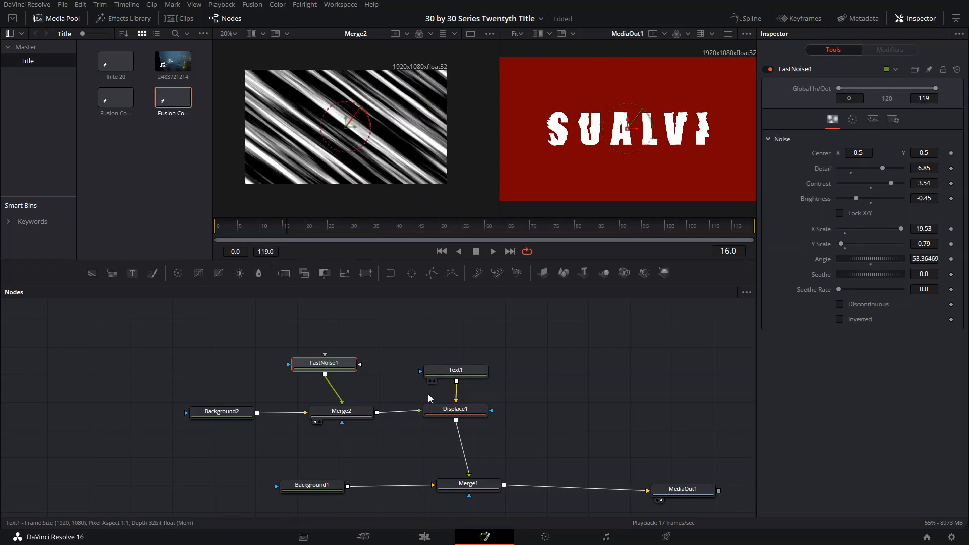
Change the Displace1 type to X Y and set both its X Channel and Y Channel to Luma.
{"action": "left_click", "coordinate": [455, 410]}
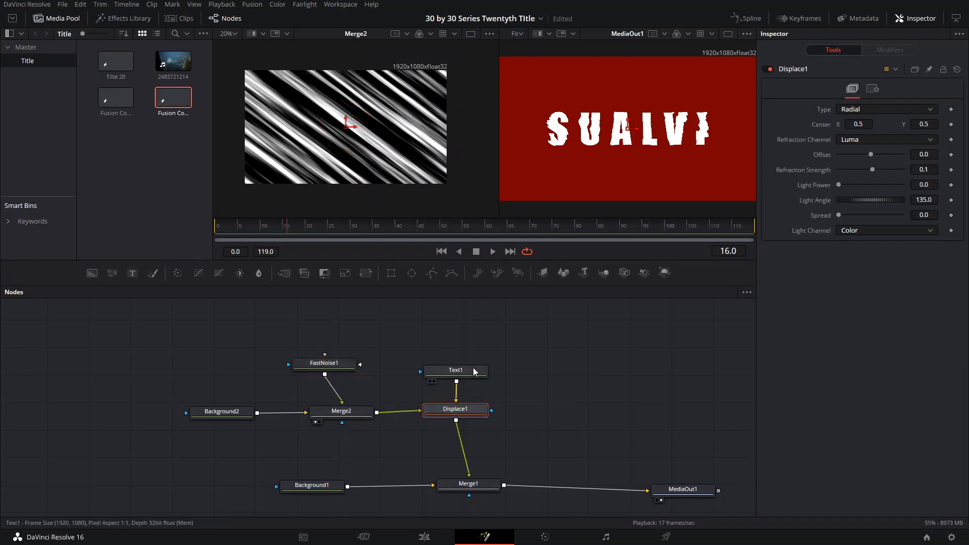
{"action": "left_click_drag", "start_coordinate": [271, 231], "coordinate": [267, 231]}
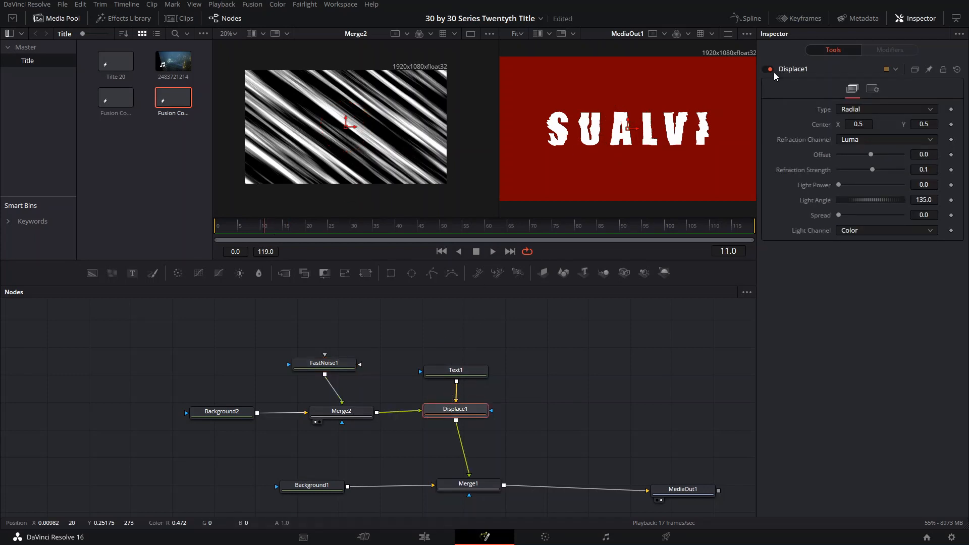
{"action": "left_click", "coordinate": [870, 110]}
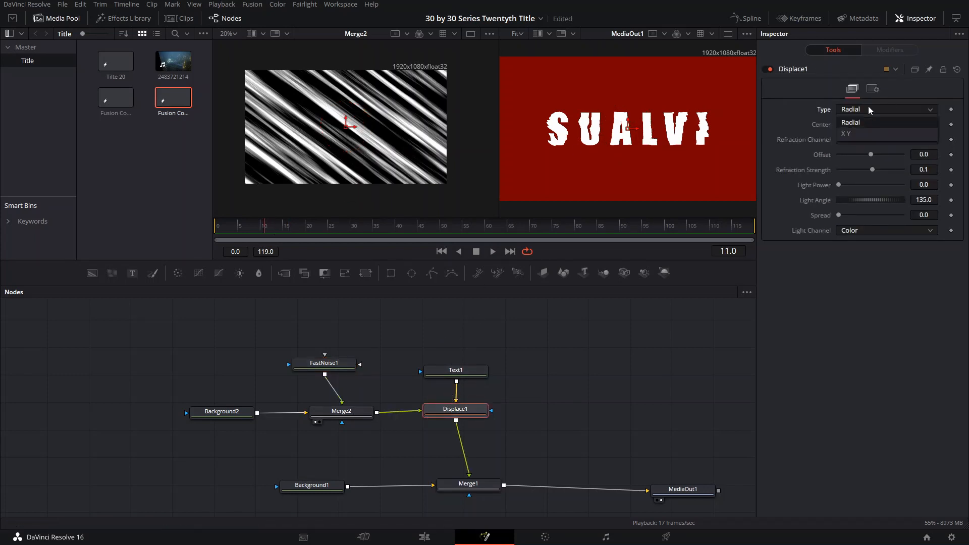
{"action": "left_click", "coordinate": [854, 133]}
{"action": "left_click", "coordinate": [870, 125]}
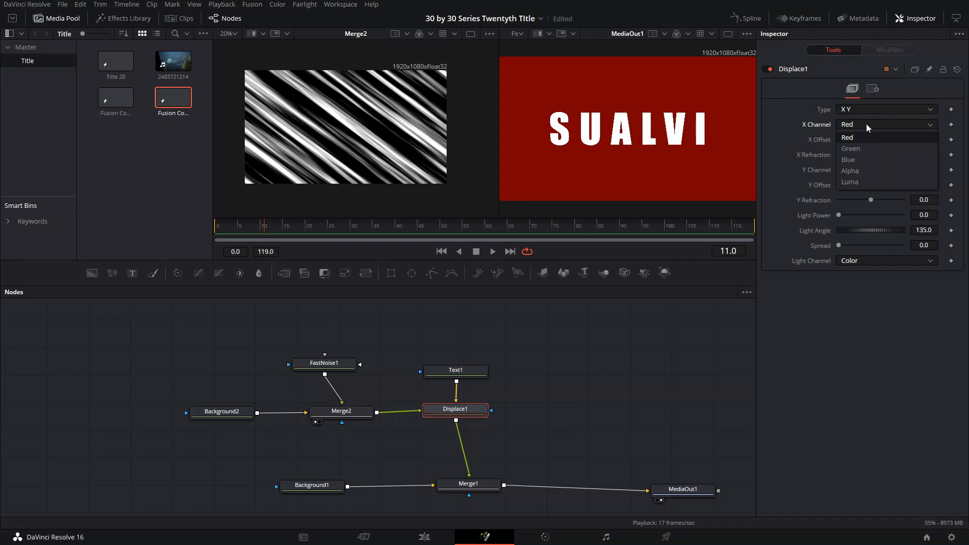
{"action": "left_click", "coordinate": [864, 183]}
{"action": "left_click", "coordinate": [868, 170]}
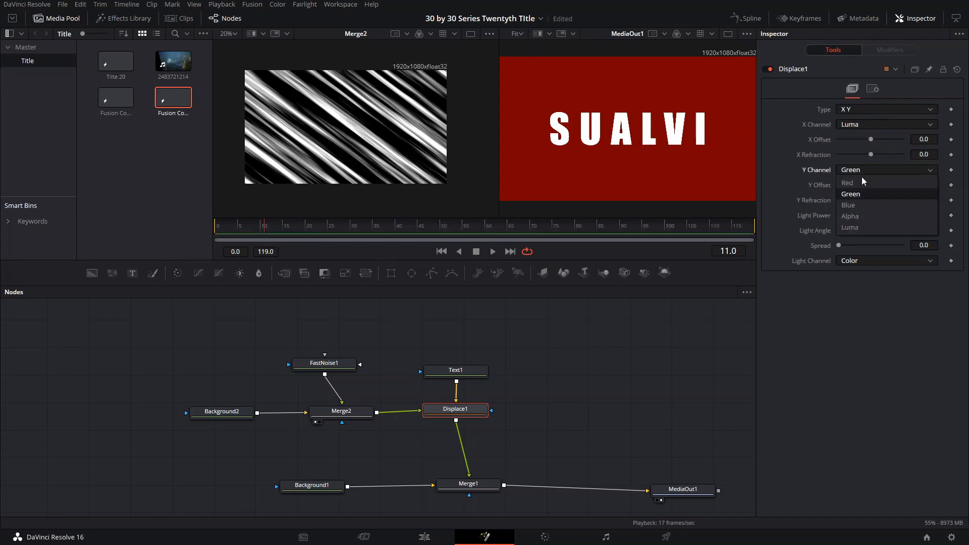
{"action": "left_click", "coordinate": [855, 227]}
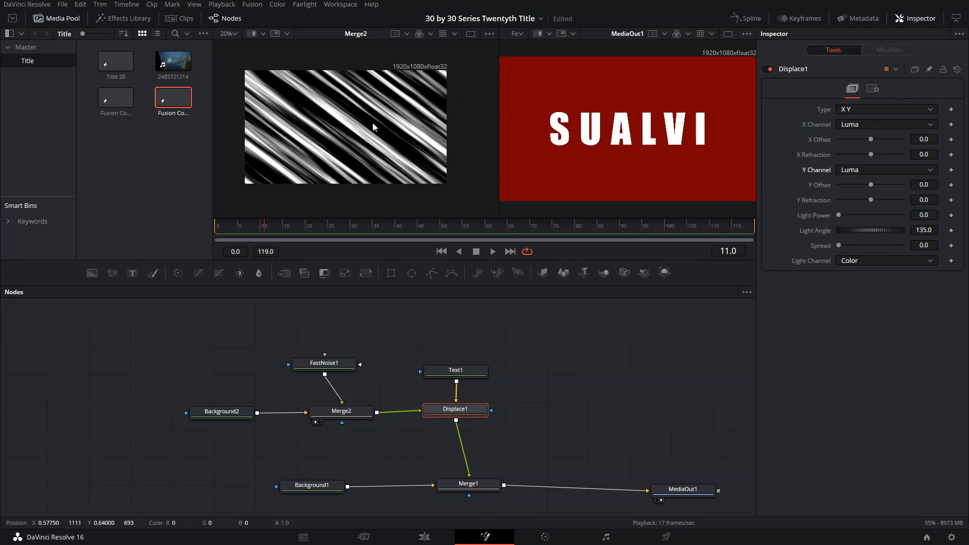
Keyframe the Text1 layout size at 1.0 on frame 10 and at 0.0 on frame 9 so the title pops in.
{"action": "mouse_move", "coordinate": [869, 202]}
{"action": "left_mouse_down"}
{"action": "mouse_move", "coordinate": [895, 191]}
{"action": "mouse_move", "coordinate": [871, 207]}
{"action": "left_mouse_up"}
{"action": "left_click", "coordinate": [456, 375]}
{"action": "left_click", "coordinate": [832, 120]}
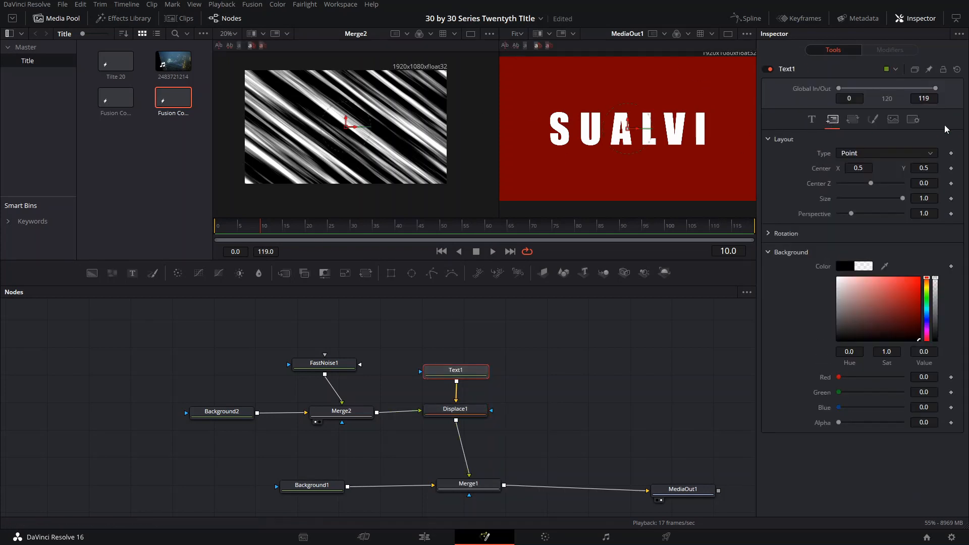
{"action": "left_click", "coordinate": [951, 199]}
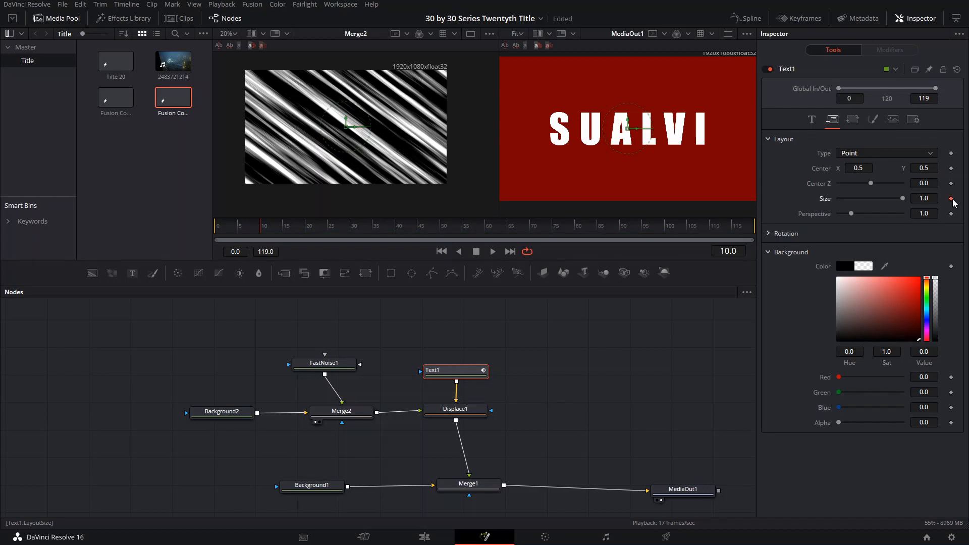
{"action": "key", "text": "Left"}
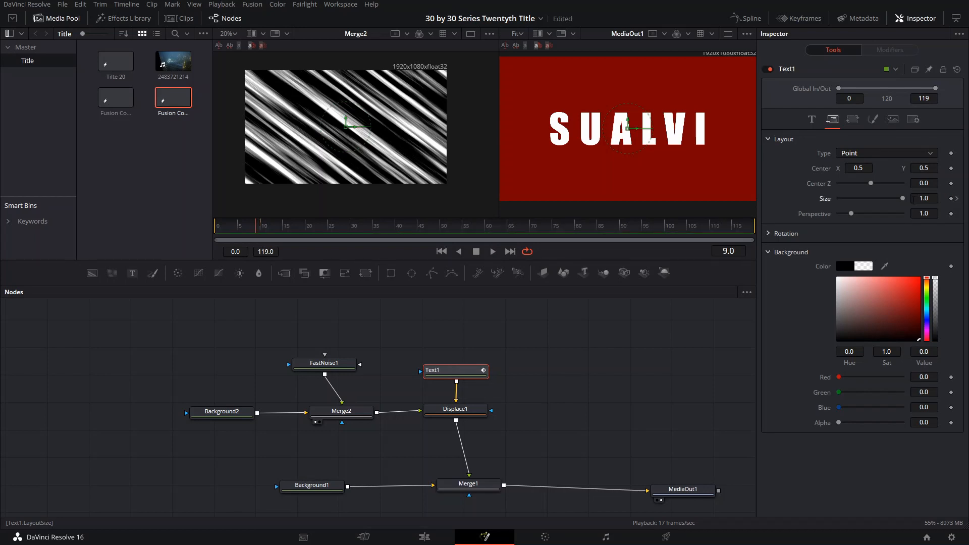
{"action": "left_click_drag", "start_coordinate": [903, 200], "coordinate": [817, 199]}
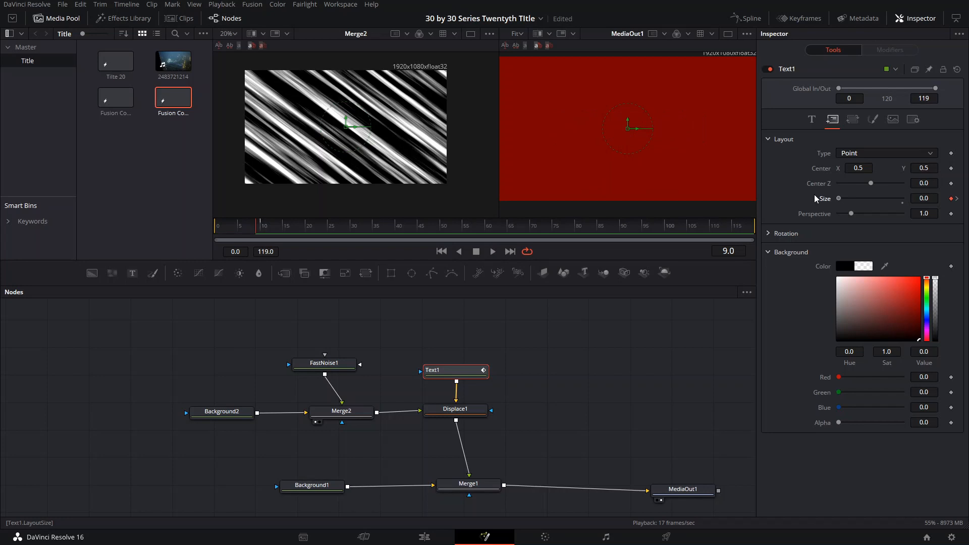
{"action": "key", "text": "Right"}
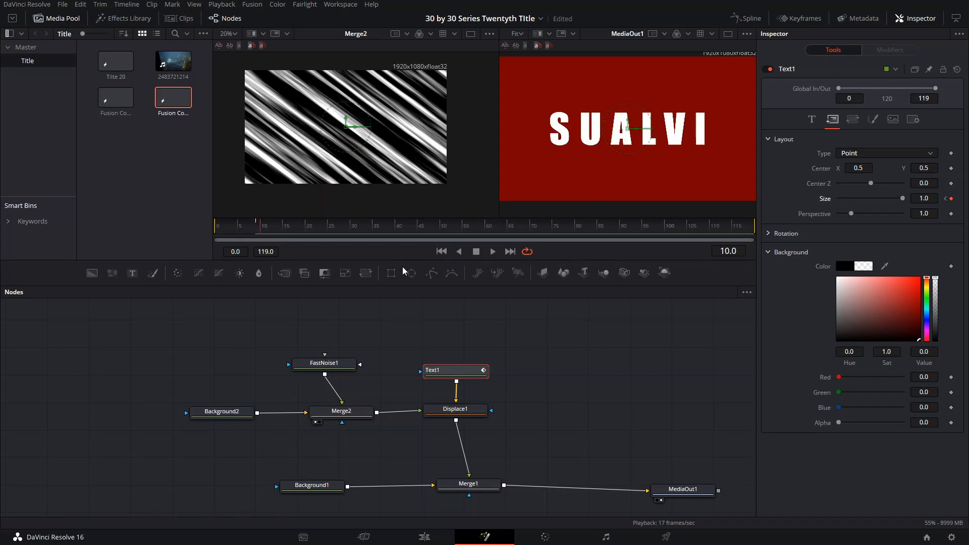
Add keyframes at frame 11 for the X Offset, X Refraction, Y Offset and Y Refraction of Displace1.
{"action": "left_click", "coordinate": [468, 414]}
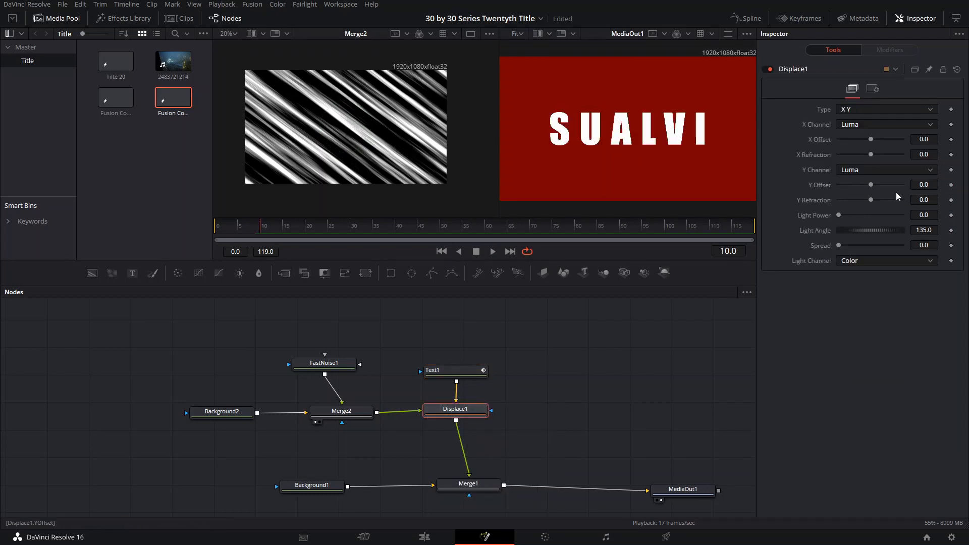
{"action": "left_click", "coordinate": [951, 200]}
{"action": "left_click", "coordinate": [951, 185]}
{"action": "left_click", "coordinate": [952, 155]}
{"action": "left_click", "coordinate": [952, 139]}
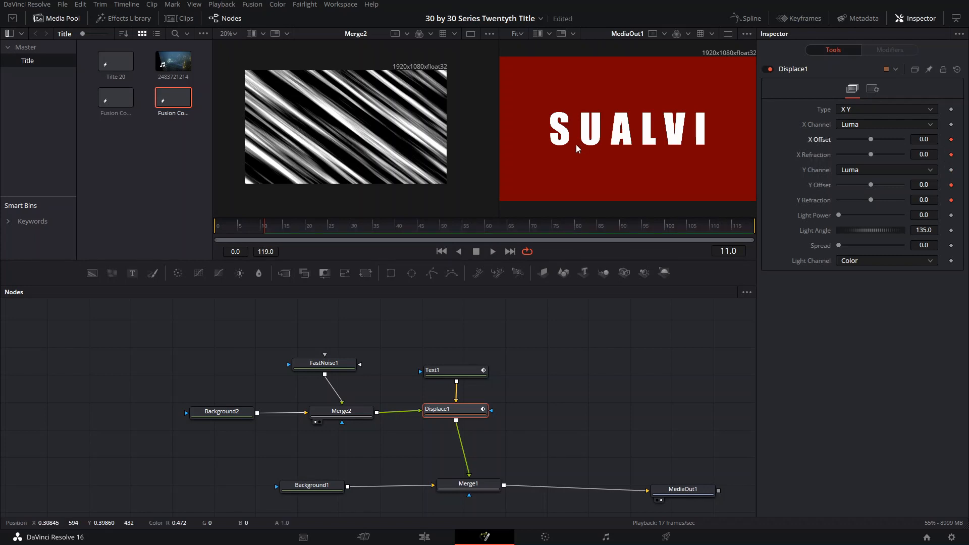
At frame 10, set Displace1's Y Refraction to 0.083 and X Refraction to -0.1, and preview the title's entrance.
{"action": "key", "text": "Left"}
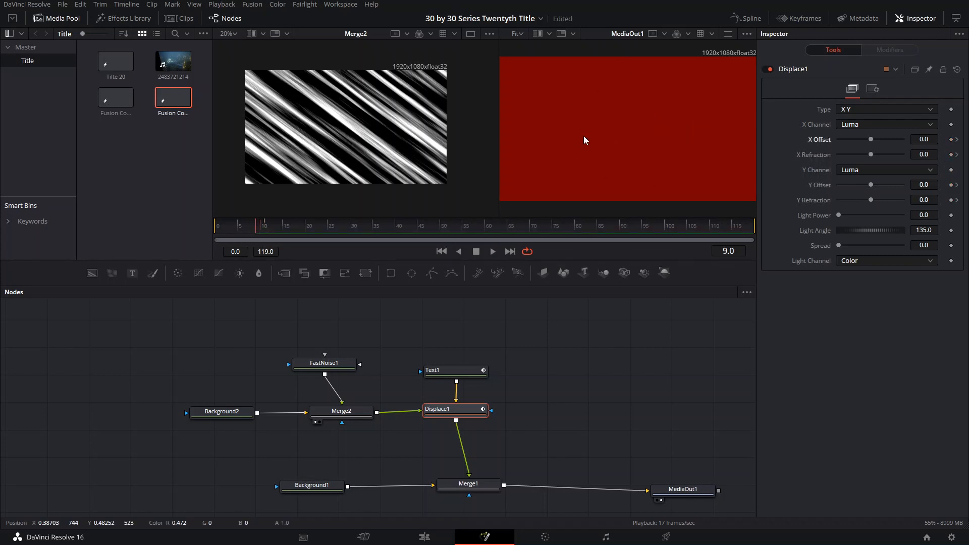
{"action": "key", "text": "Right"}
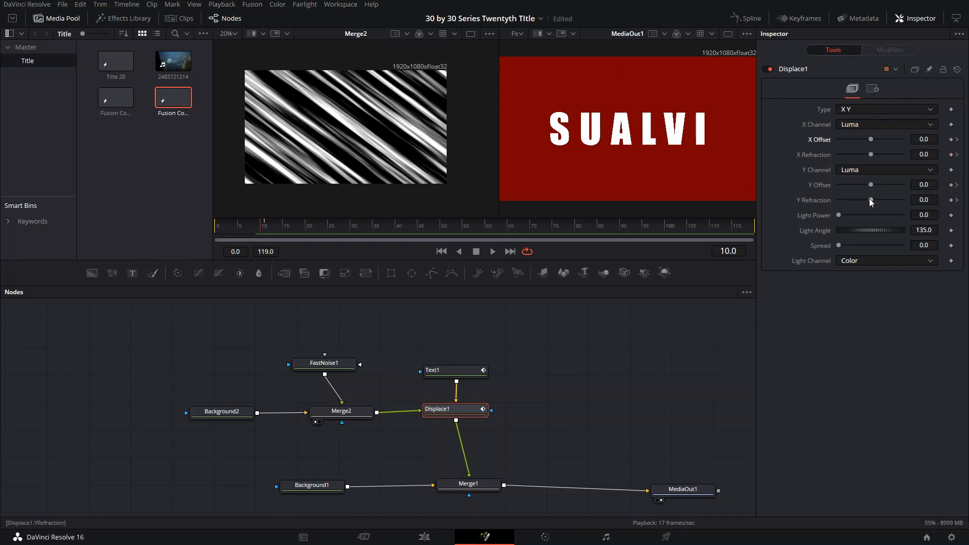
{"action": "left_click_drag", "start_coordinate": [871, 200], "coordinate": [892, 199]}
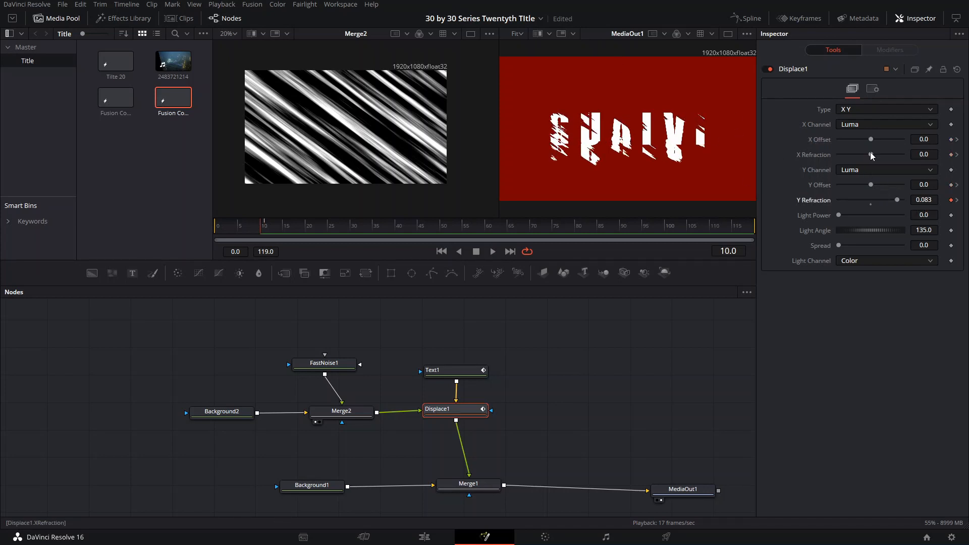
{"action": "left_click_drag", "start_coordinate": [870, 154], "coordinate": [835, 156]}
{"action": "key", "text": "Left"}
{"action": "key", "text": "Left"}
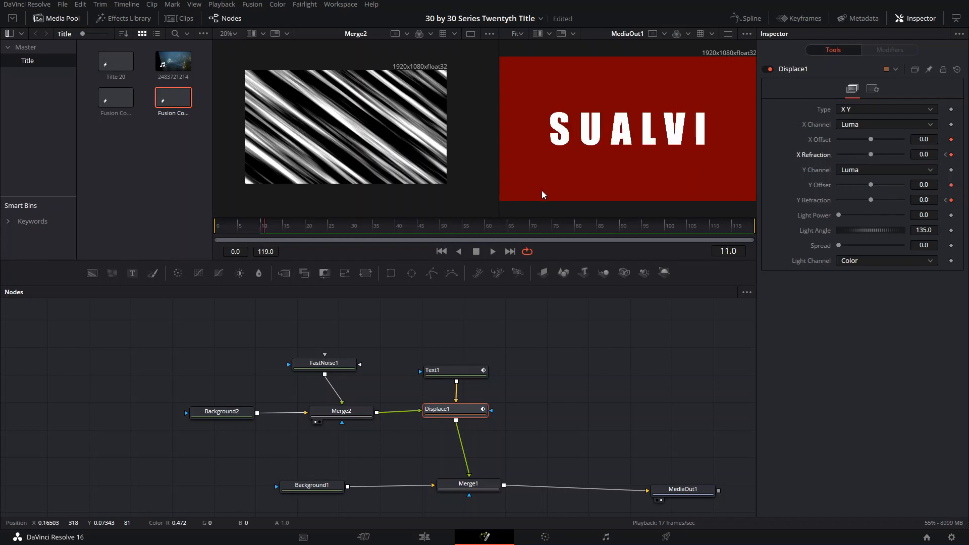
{"action": "key", "text": "space"}
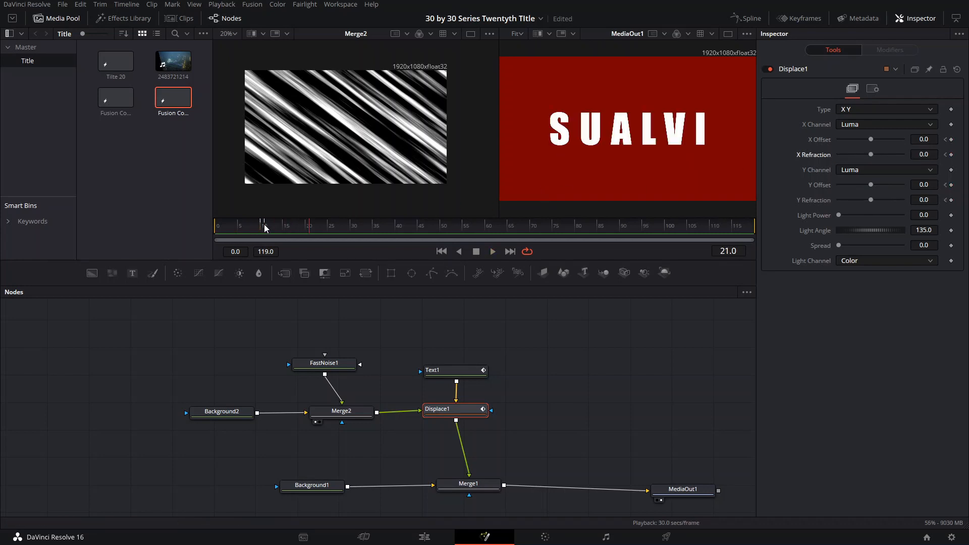
{"action": "left_click", "coordinate": [250, 226]}
{"action": "left_click_drag", "start_coordinate": [250, 226], "coordinate": [266, 228]}
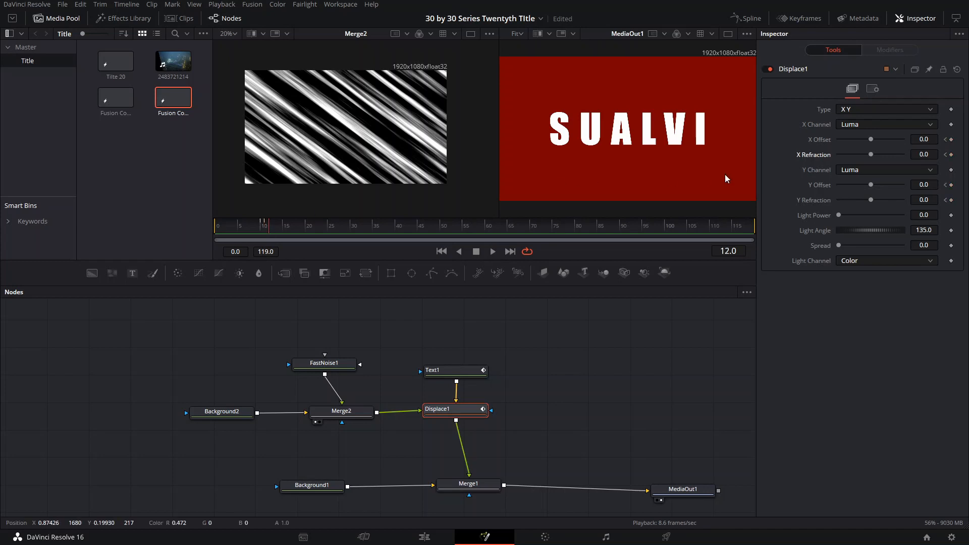
Keyframe Displace1's Y and X Refraction at -0.064 and 0.051 on frame 11, and at 0.022 and -0.028 on frame 12.
{"action": "left_click_drag", "start_coordinate": [871, 200], "coordinate": [851, 202]}
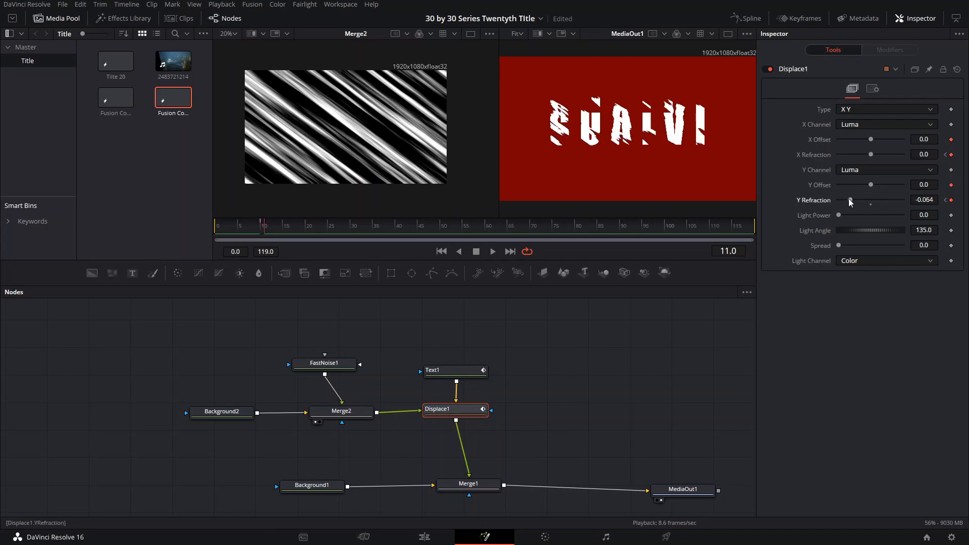
{"action": "left_click_drag", "start_coordinate": [871, 154], "coordinate": [889, 157]}
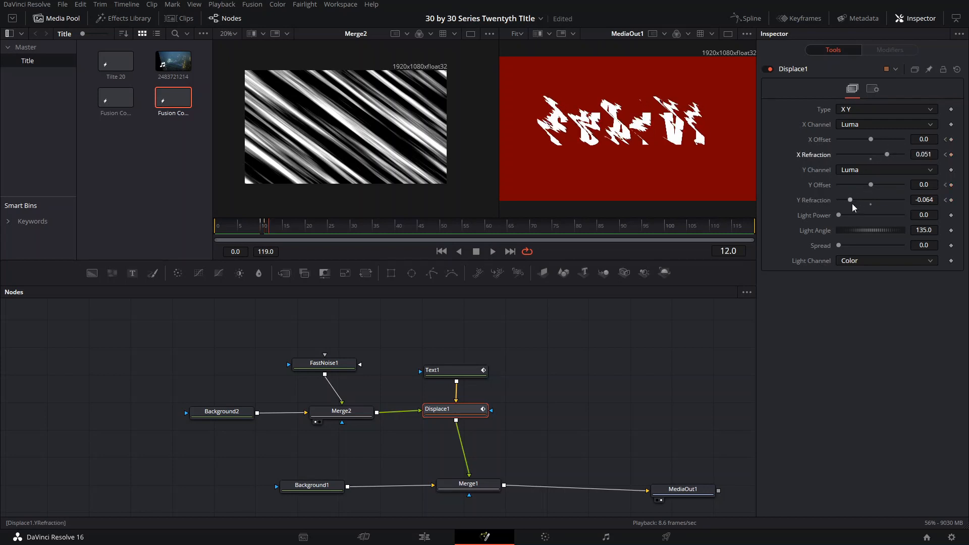
{"action": "left_click_drag", "start_coordinate": [851, 201], "coordinate": [880, 201]}
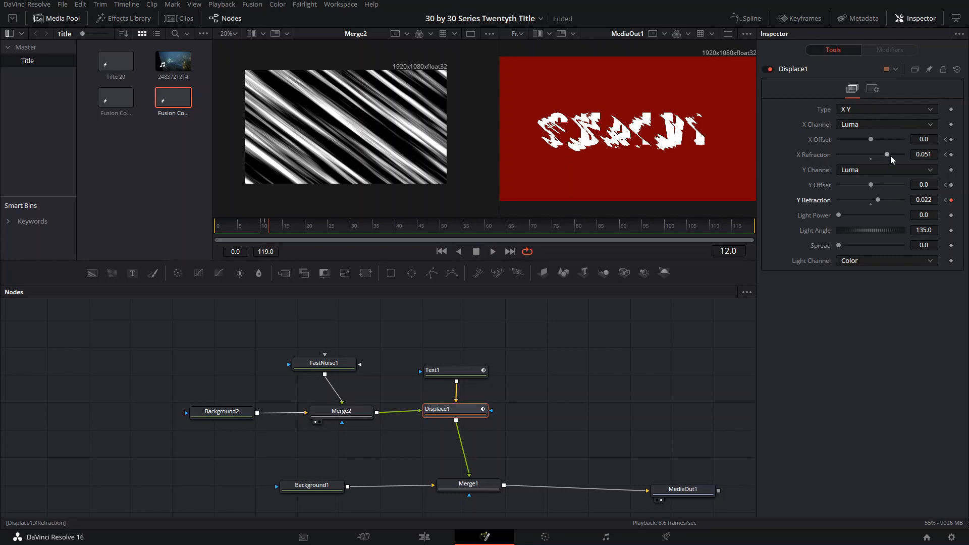
{"action": "left_click_drag", "start_coordinate": [888, 155], "coordinate": [862, 159]}
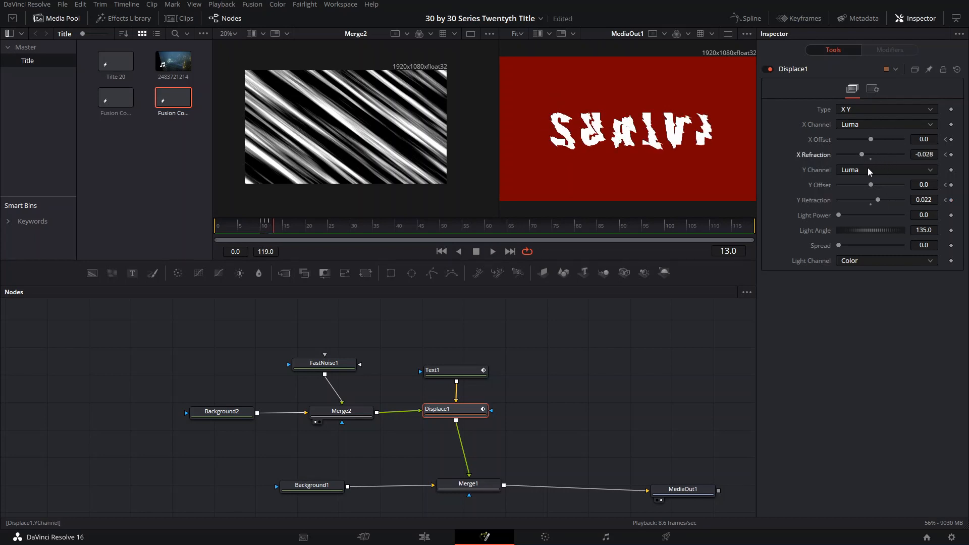
Reset Displace1's Y Refraction and X Refraction to 0.0 at frame 13 and play back the opening glitch.
{"action": "double_click", "coordinate": [871, 201]}
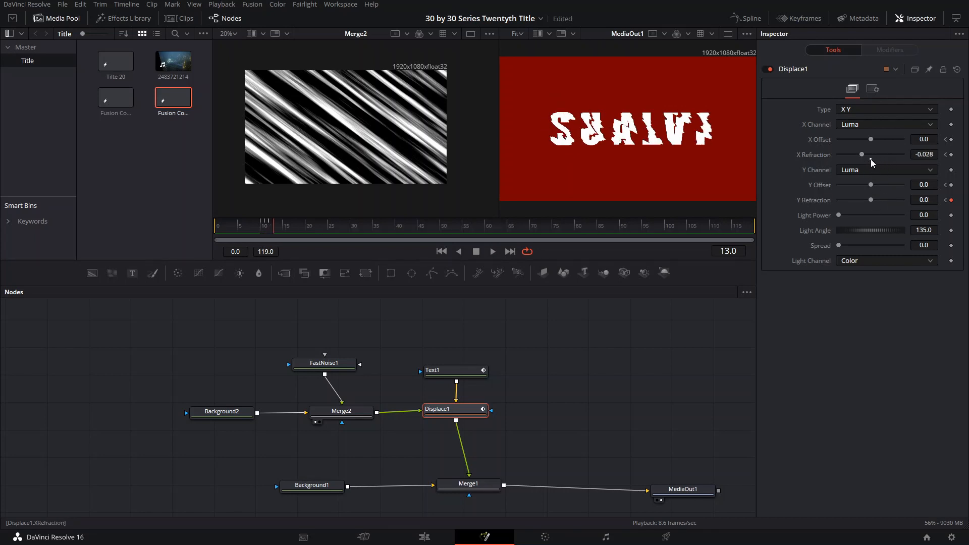
{"action": "double_click", "coordinate": [871, 156]}
{"action": "key", "text": "space"}
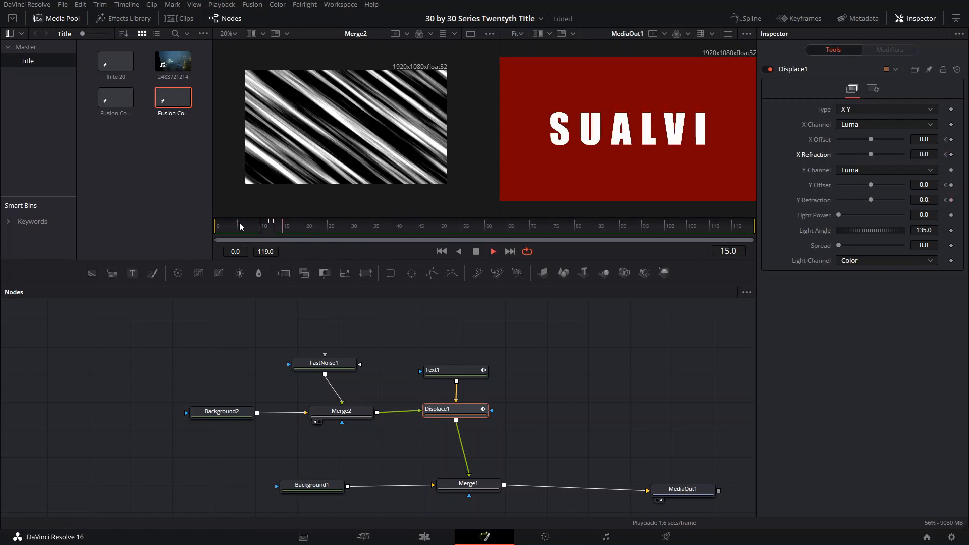
{"action": "left_click", "coordinate": [280, 227]}
{"action": "left_click_drag", "start_coordinate": [298, 227], "coordinate": [238, 226]}
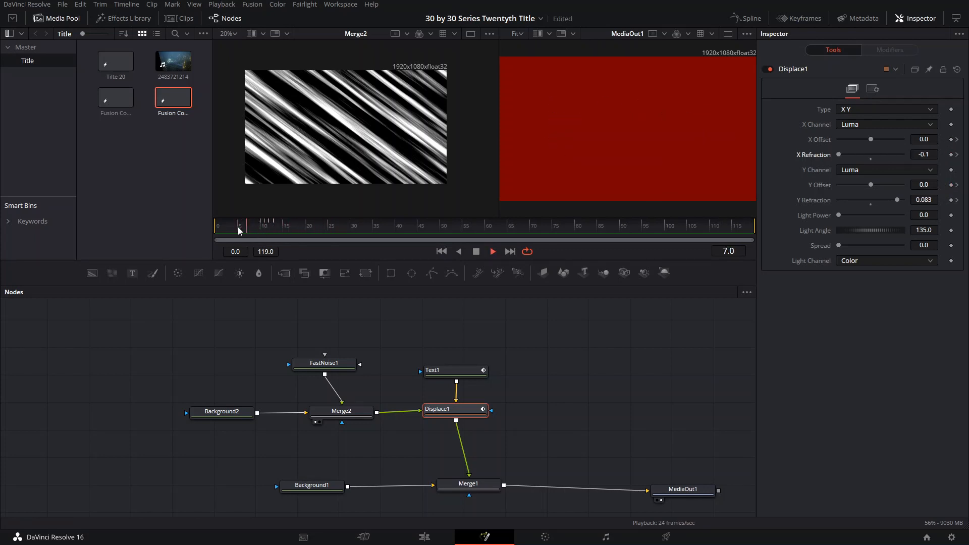
{"action": "key", "text": "space"}
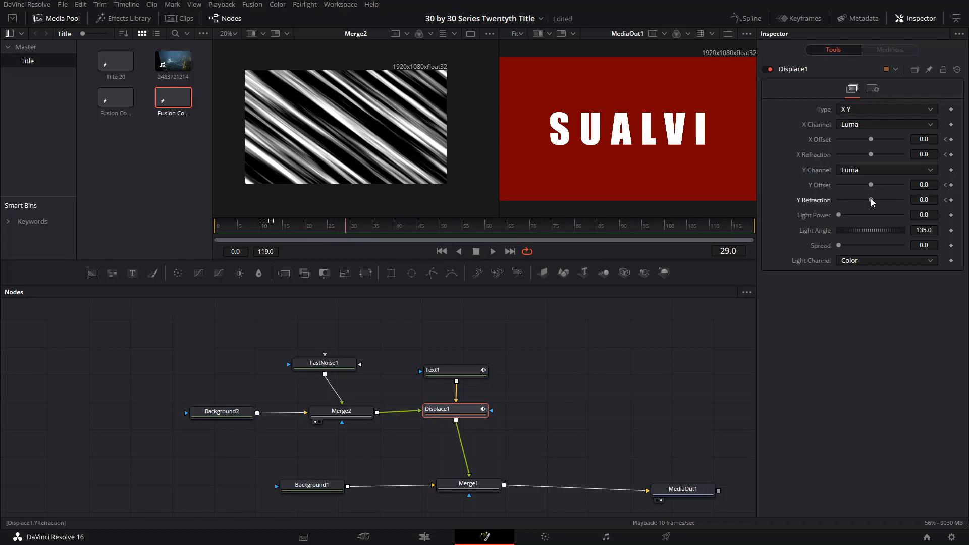
Set Displace1's Y Refraction to 0.014 at frame 29 and play back the frames leading up to it.
{"action": "left_click_drag", "start_coordinate": [870, 198], "coordinate": [876, 199]}
{"action": "left_click_drag", "start_coordinate": [281, 226], "coordinate": [275, 230]}
{"action": "key", "text": "space"}
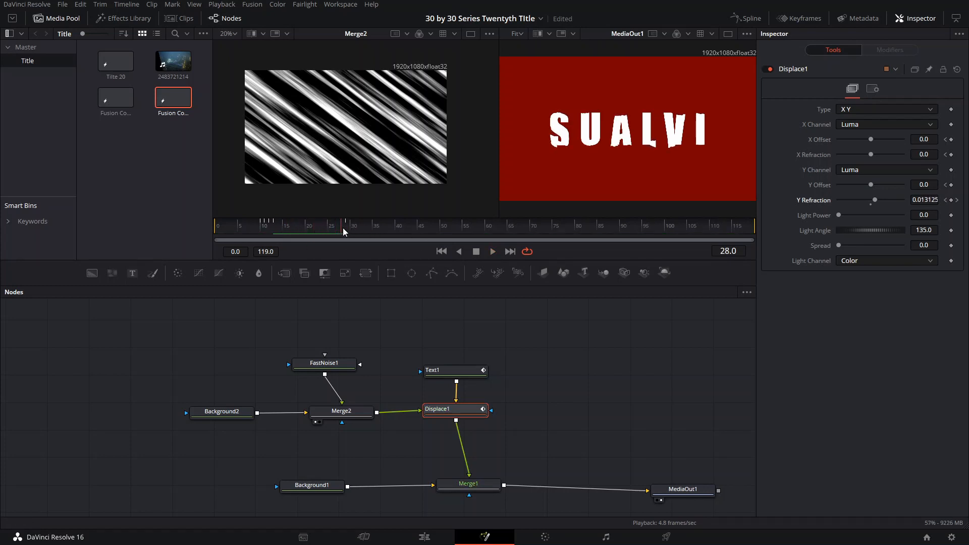
{"action": "left_click", "coordinate": [346, 227]}
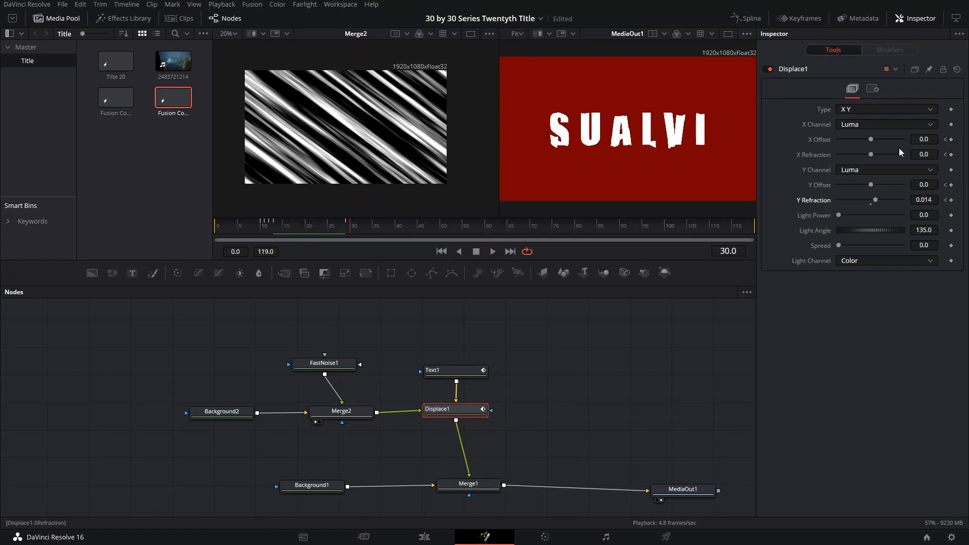
Add a Y Offset keyframe at frame 29, and set Y Refraction to -0.088 and Y Offset to 0.365 at frame 30.
{"action": "left_click_drag", "start_coordinate": [873, 201], "coordinate": [842, 200]}
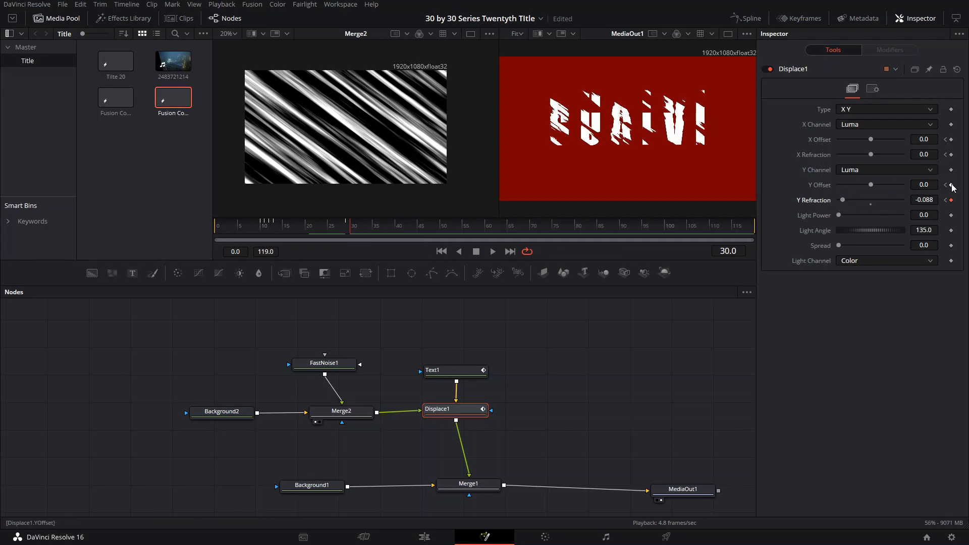
{"action": "key", "text": "Left"}
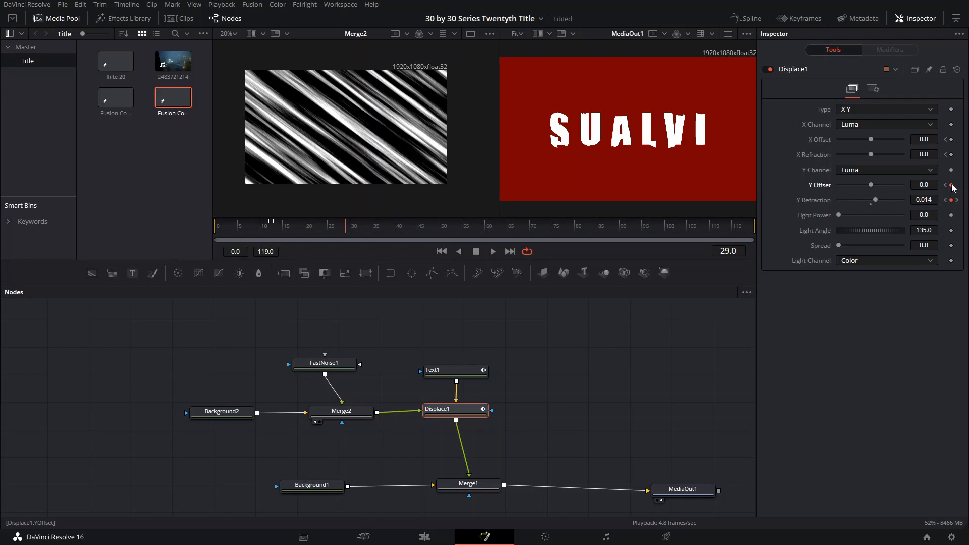
{"action": "key", "text": "Right"}
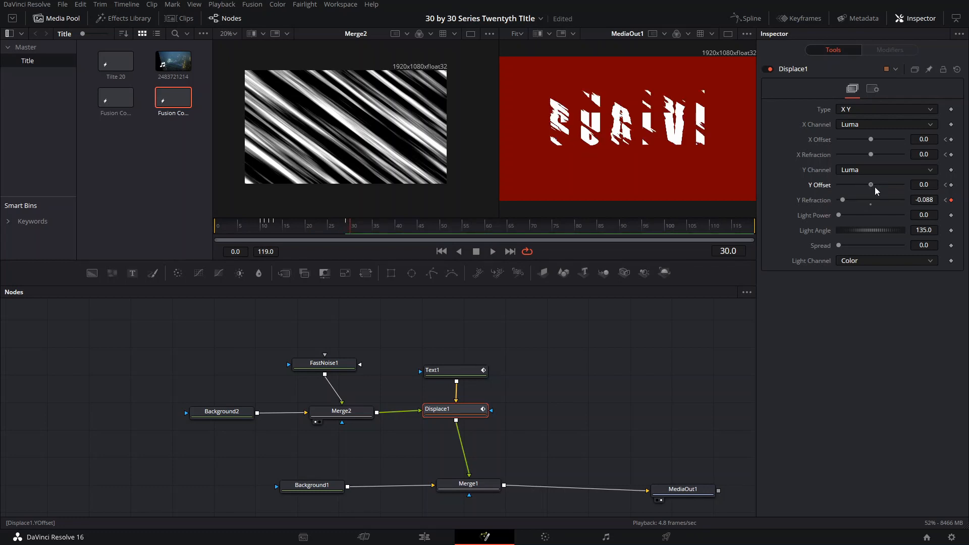
{"action": "left_click_drag", "start_coordinate": [874, 187], "coordinate": [895, 187]}
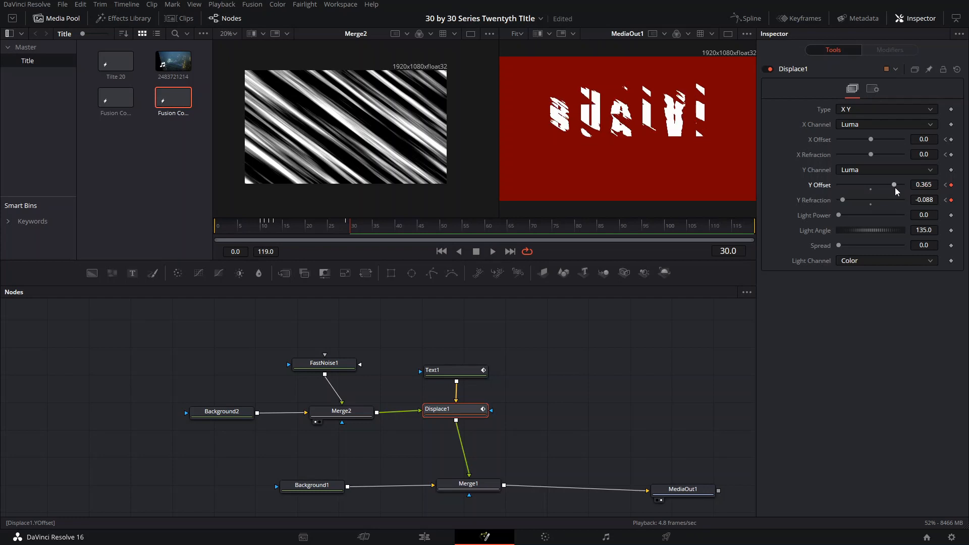
Reset Y Offset to 0.0 at frame 31 and Y Refraction to 0.0 at frame 32, and play back the second glitch.
{"action": "left_click", "coordinate": [869, 189]}
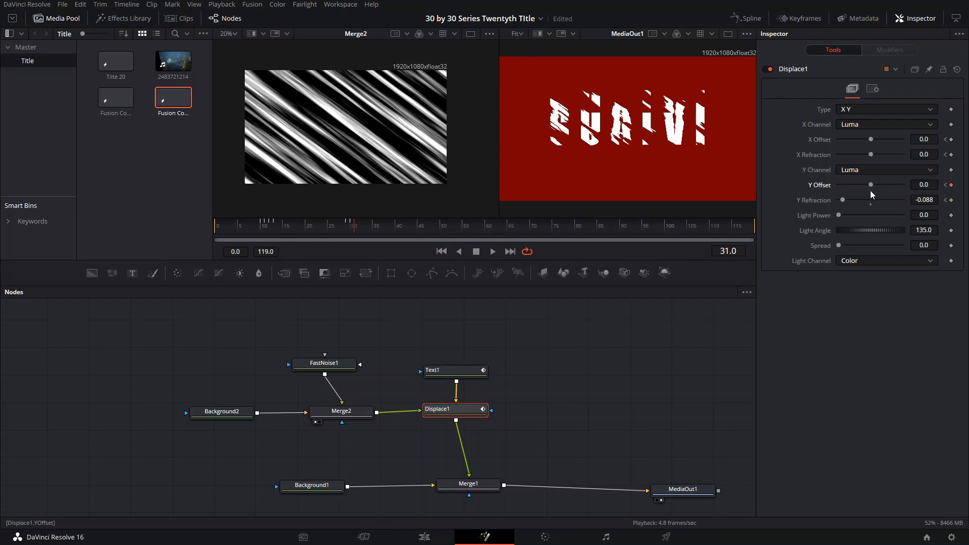
{"action": "key", "text": "Right"}
{"action": "left_click", "coordinate": [871, 203]}
{"action": "left_click_drag", "start_coordinate": [361, 225], "coordinate": [338, 223]}
{"action": "key", "text": "space"}
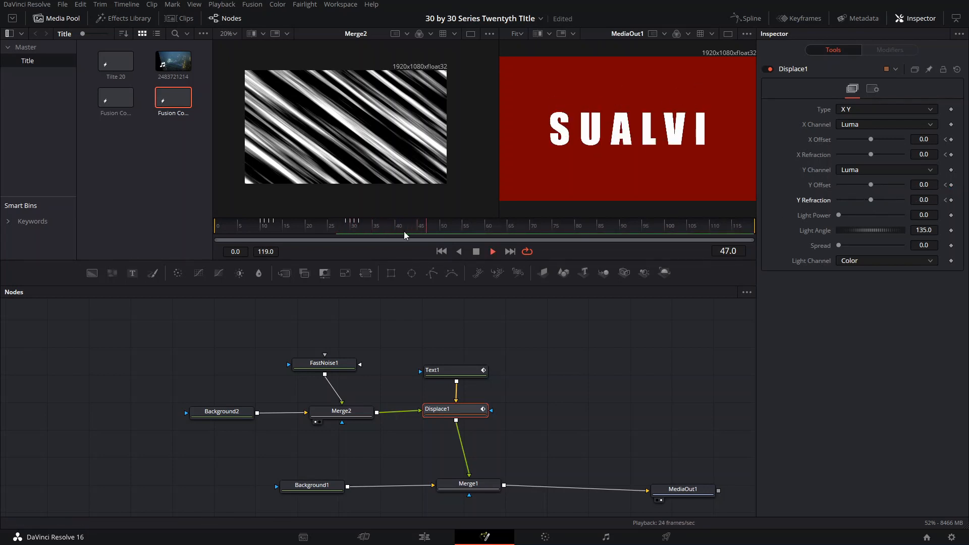
{"action": "key", "text": "space"}
At frame 46, add X Offset and X Refraction keyframes with X Refraction at 0.01, and move on to frame 47.
{"action": "left_click", "coordinate": [952, 155]}
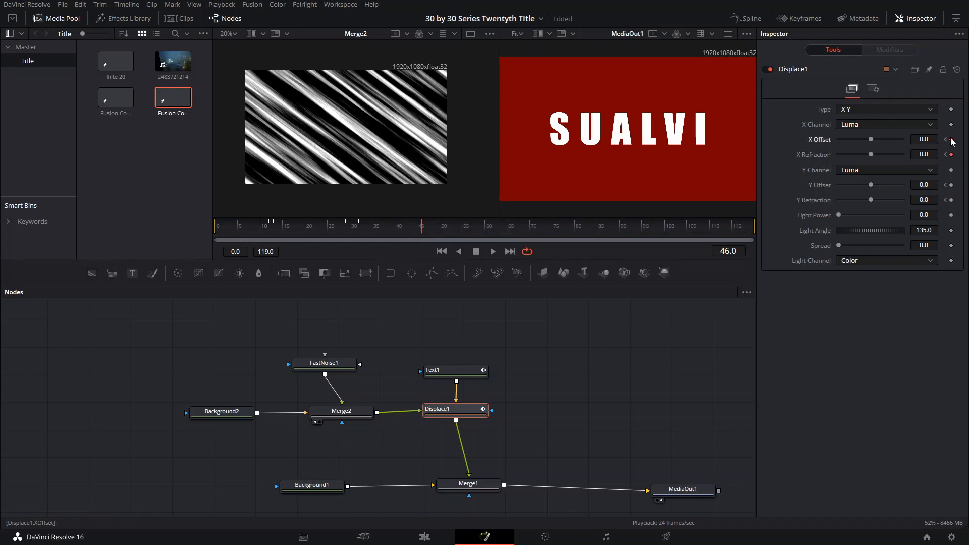
{"action": "left_click", "coordinate": [946, 140]}
{"action": "left_click_drag", "start_coordinate": [871, 155], "coordinate": [868, 160]}
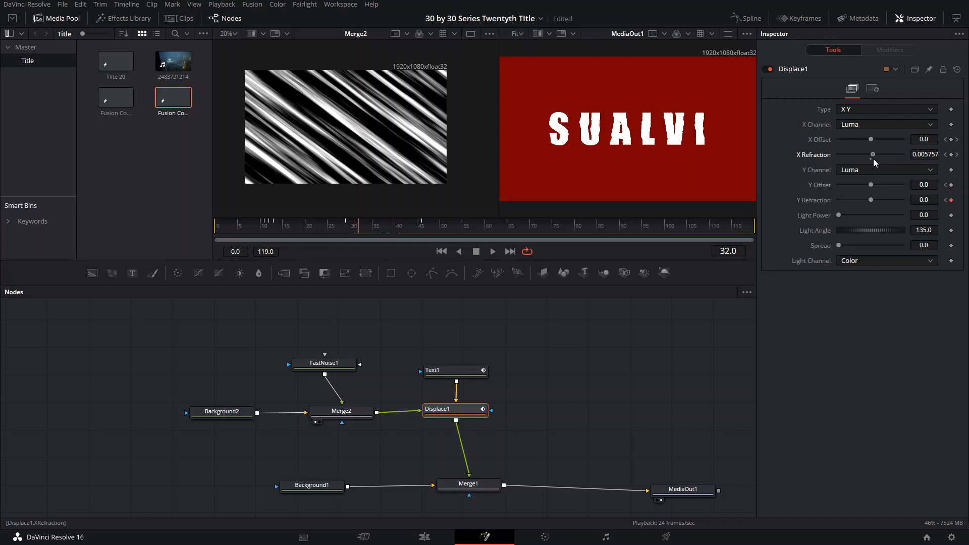
{"action": "key", "text": "Right"}
{"action": "key", "text": "Right"}
{"action": "key", "text": "Right"}
{"action": "key", "text": "Right"}
{"action": "key", "text": "Right"}
{"action": "key", "text": "Right"}
{"action": "key", "text": "Right"}
{"action": "key", "text": "Right"}
{"action": "key", "text": "Right"}
{"action": "key", "text": "Right"}
{"action": "key", "text": "Right"}
{"action": "key", "text": "Right"}
{"action": "key", "text": "Right"}
{"action": "key", "text": "Right"}
{"action": "key", "text": "Right"}
{"action": "key", "text": "Right"}
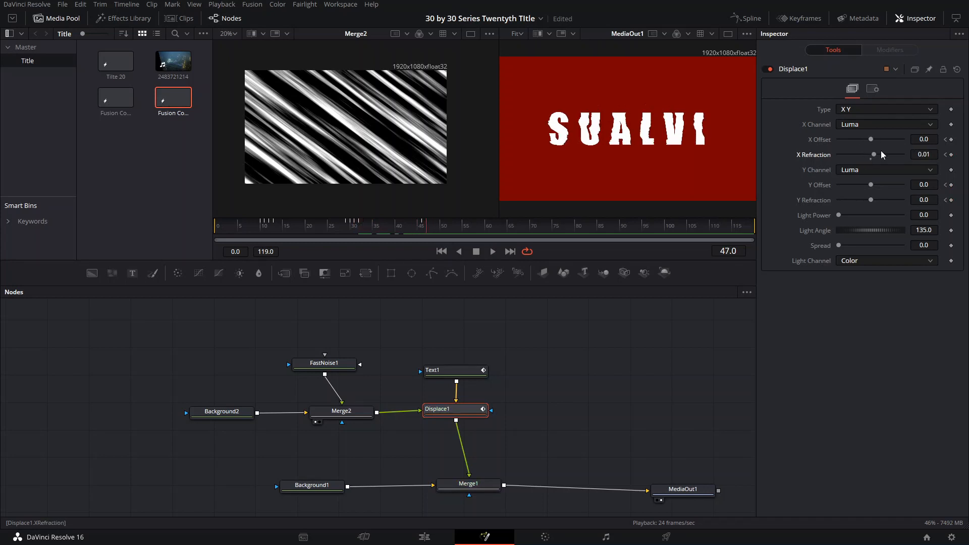
Vary Displace1's X Refraction over the frames from 47 onward, ending at 0.003 on frame 52.
{"action": "mouse_move", "coordinate": [873, 155]}
{"action": "left_mouse_down"}
{"action": "mouse_move", "coordinate": [839, 158]}
{"action": "mouse_move", "coordinate": [892, 157]}
{"action": "mouse_move", "coordinate": [871, 159]}
{"action": "left_mouse_up"}
{"action": "key", "text": "Right"}
{"action": "key", "text": "Right"}
{"action": "key", "text": "Right"}
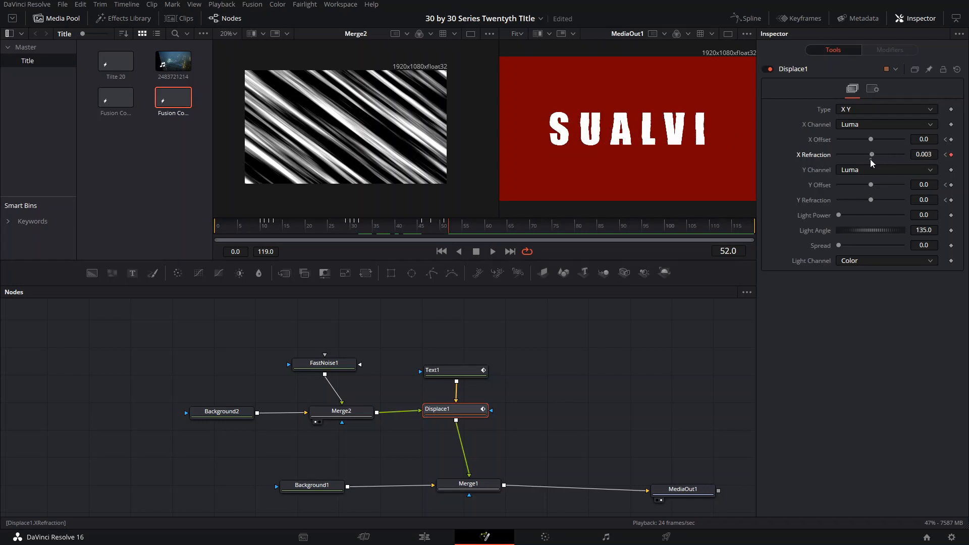
At frame 53, set Displace1's X Refraction to 1.0 and add an X Offset keyframe.
{"action": "key", "text": "Right"}
{"action": "left_click", "coordinate": [925, 154]}
{"action": "type", "text": "1"}
{"action": "key", "text": "Tab"}
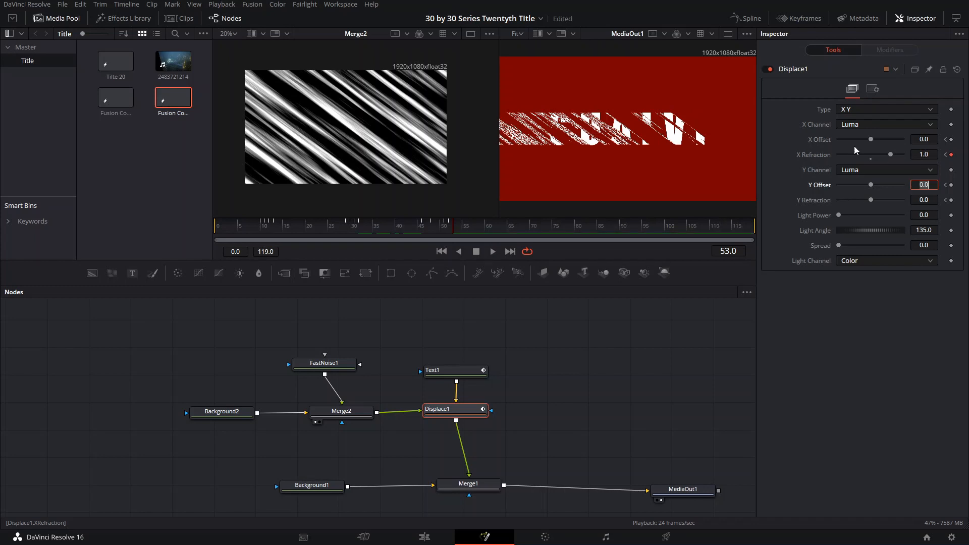
{"action": "key", "text": "Return"}
{"action": "key", "text": "Right"}
{"action": "key", "text": "Left"}
{"action": "left_click", "coordinate": [952, 139]}
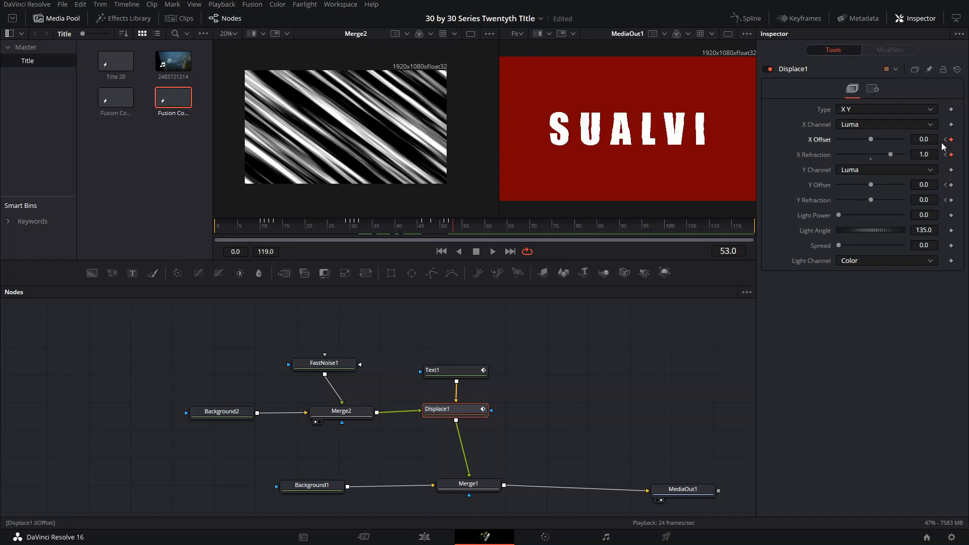
Try an X Offset of 0.254 on Displace1 at frame 53, and undo that change.
{"action": "mouse_move", "coordinate": [871, 139]}
{"action": "left_mouse_down"}
{"action": "mouse_move", "coordinate": [879, 136]}
{"action": "mouse_move", "coordinate": [855, 141]}
{"action": "mouse_move", "coordinate": [888, 145]}
{"action": "left_mouse_up"}
{"action": "key", "text": "Left"}
{"action": "key", "text": "Right"}
{"action": "key", "text": "Right"}
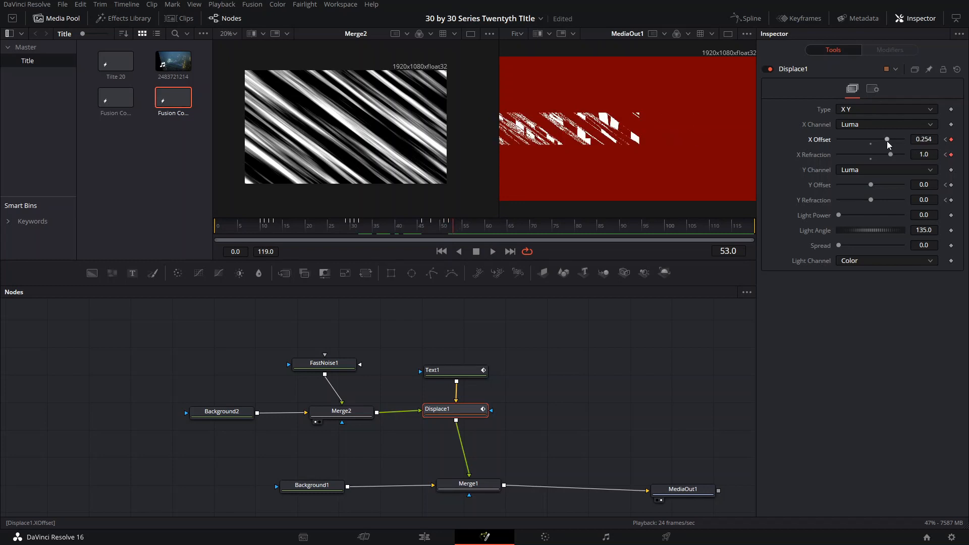
{"action": "key", "text": "ctrl+z"}
Add a Y Refraction keyframe at frame 52, and set Y Refraction to -0.05 and Y Offset to -0.5 at frame 53.
{"action": "mouse_move", "coordinate": [452, 226]}
{"action": "left_mouse_down"}
{"action": "mouse_move", "coordinate": [443, 227]}
{"action": "mouse_move", "coordinate": [452, 225]}
{"action": "left_mouse_up"}
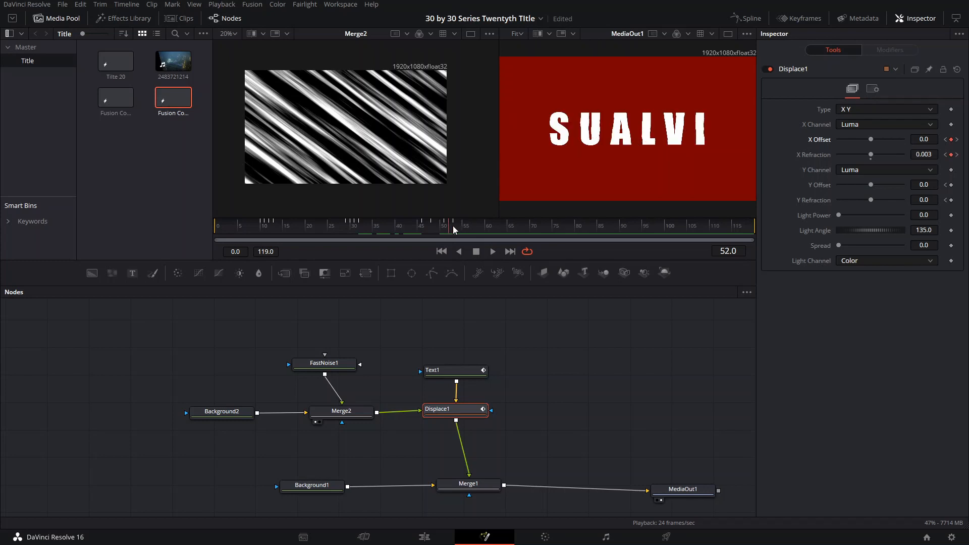
{"action": "left_click", "coordinate": [950, 201]}
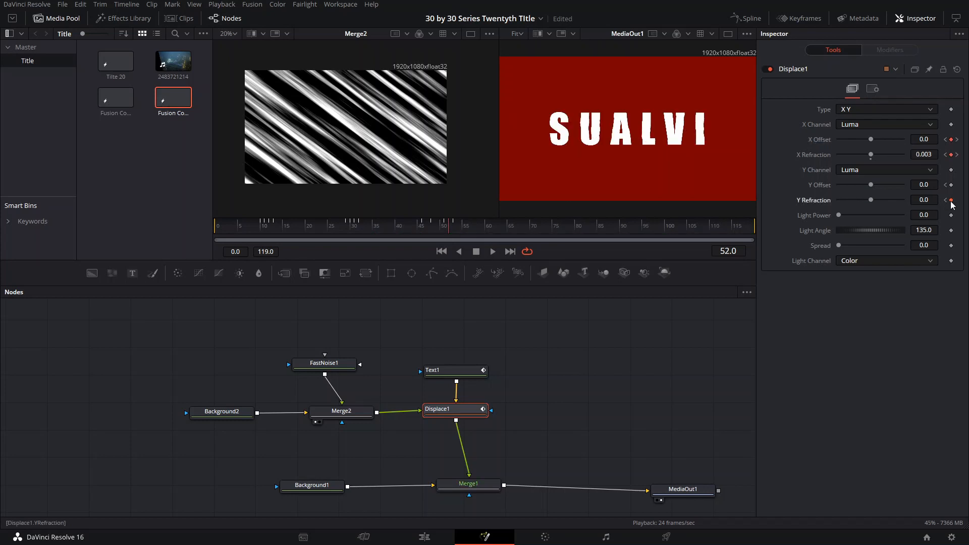
{"action": "key", "text": "Right"}
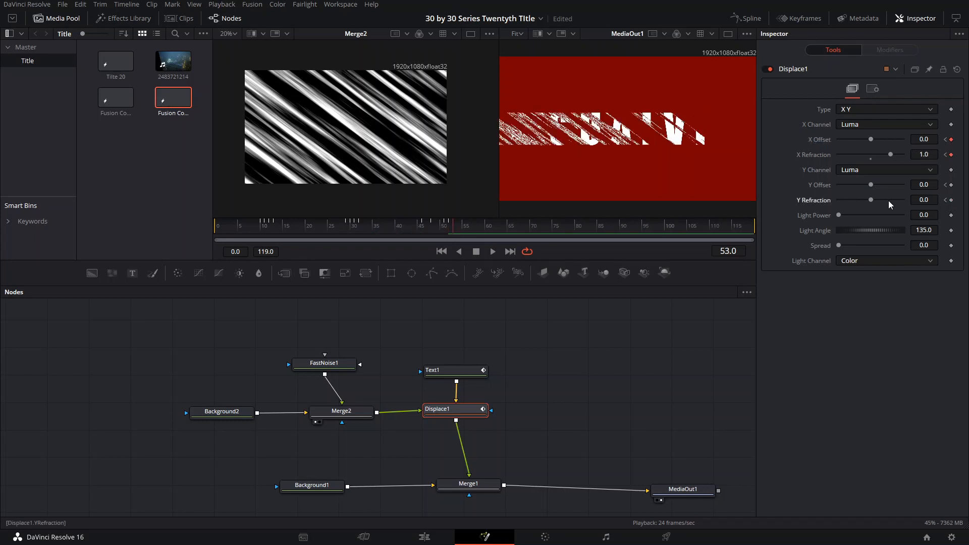
{"action": "left_click_drag", "start_coordinate": [874, 201], "coordinate": [827, 178]}
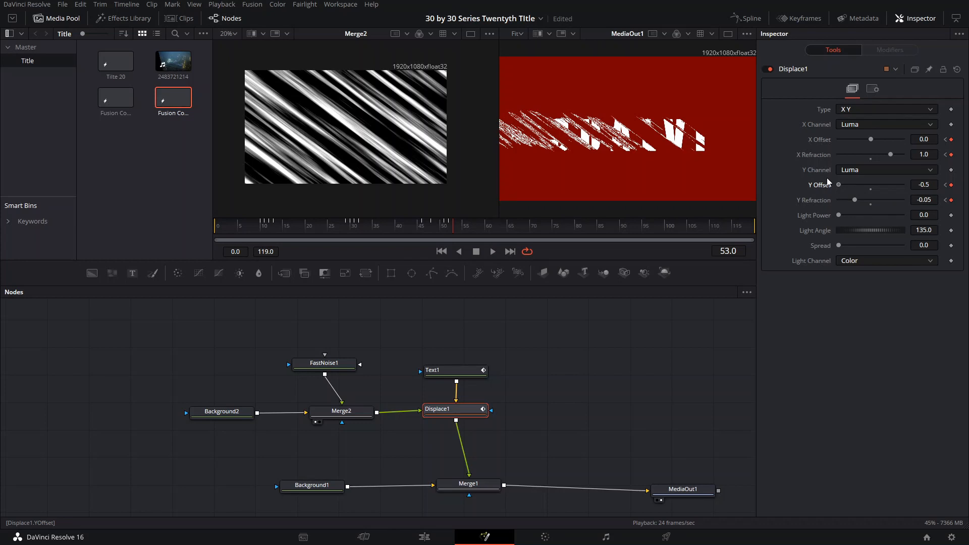
At frame 55, reset Displace1's X Refraction and Y Refraction to 0.0.
{"action": "key", "text": "Left"}
{"action": "key", "text": "Right"}
{"action": "key", "text": "Right"}
{"action": "left_click", "coordinate": [869, 160]}
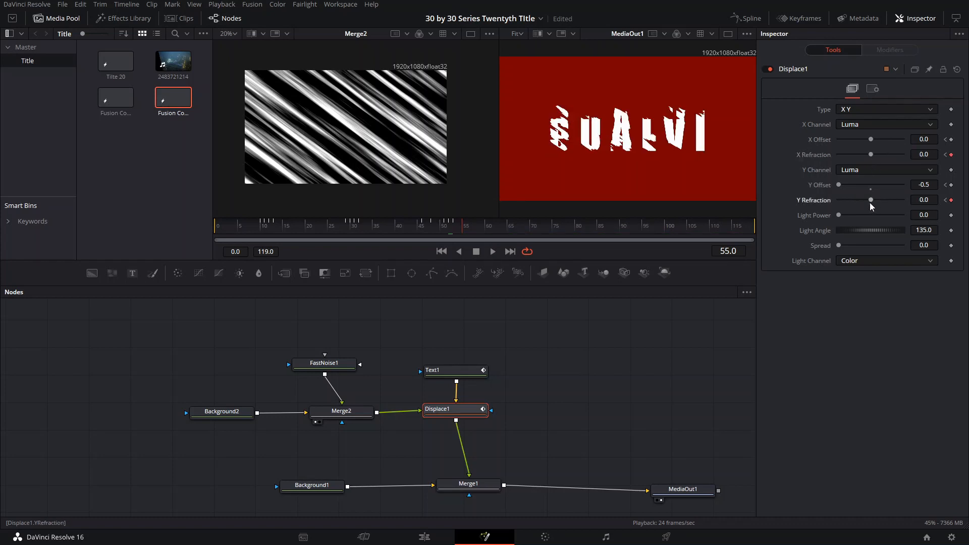
{"action": "left_click", "coordinate": [870, 204]}
At frame 74, add keyframes for Displace1's Y Refraction and X Refraction at their current values.
{"action": "key", "text": "Right"}
{"action": "key", "text": "Right"}
{"action": "key", "text": "Right"}
{"action": "left_click_drag", "start_coordinate": [482, 220], "coordinate": [549, 226]}
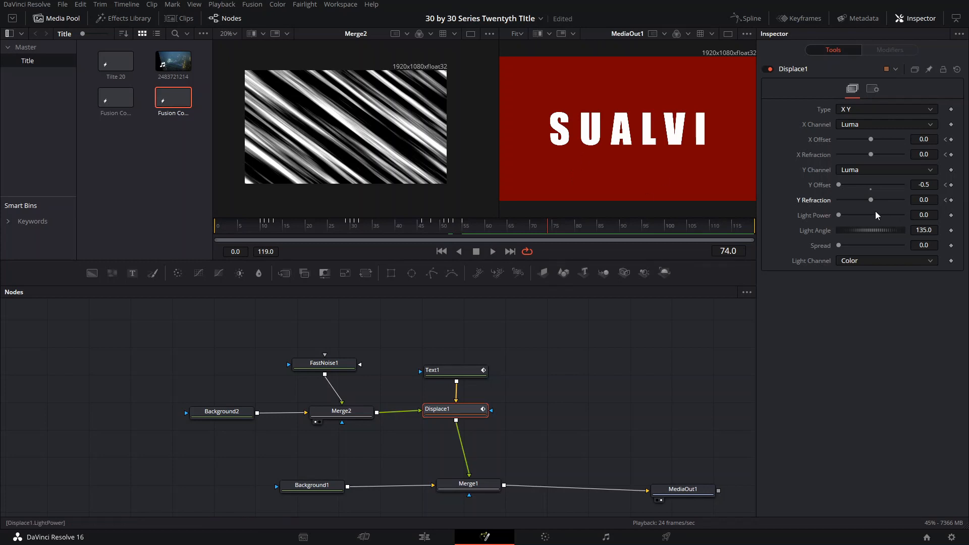
{"action": "left_click", "coordinate": [951, 201]}
{"action": "left_click", "coordinate": [951, 155]}
At frame 75, set Displace1's Y Refraction to 0.5.
{"action": "key", "text": "Right"}
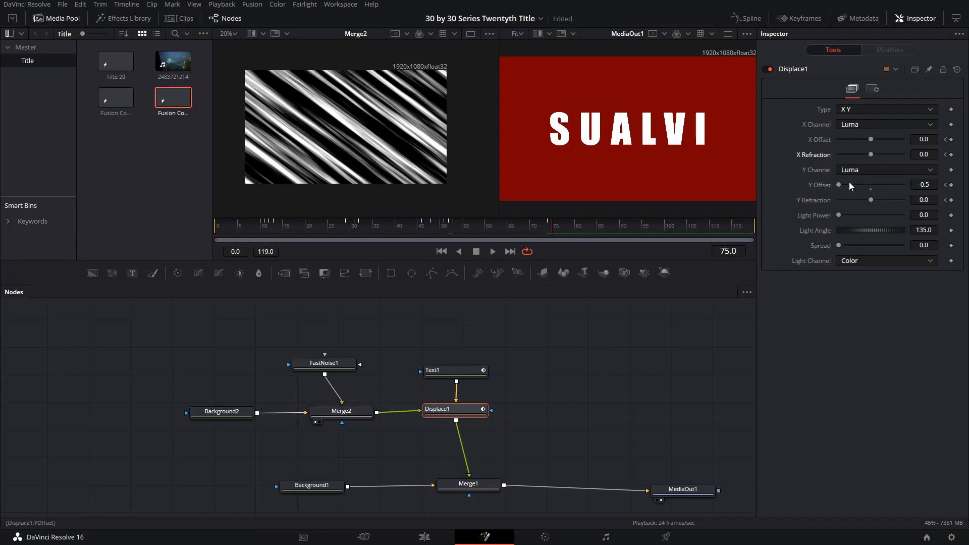
{"action": "left_click_drag", "start_coordinate": [871, 200], "coordinate": [902, 199]}
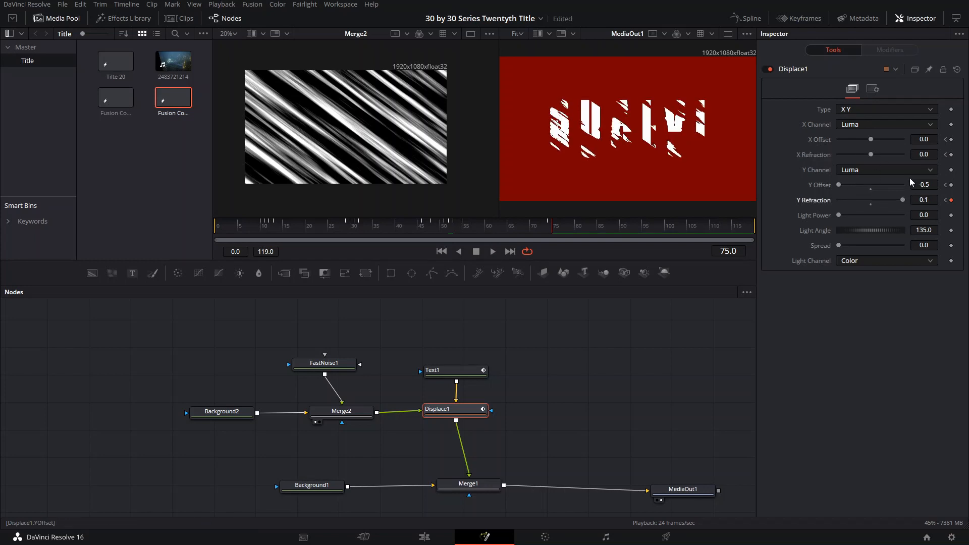
{"action": "double_click", "coordinate": [923, 201]}
{"action": "type", "text": "0.5"}
{"action": "key", "text": "Tab"}
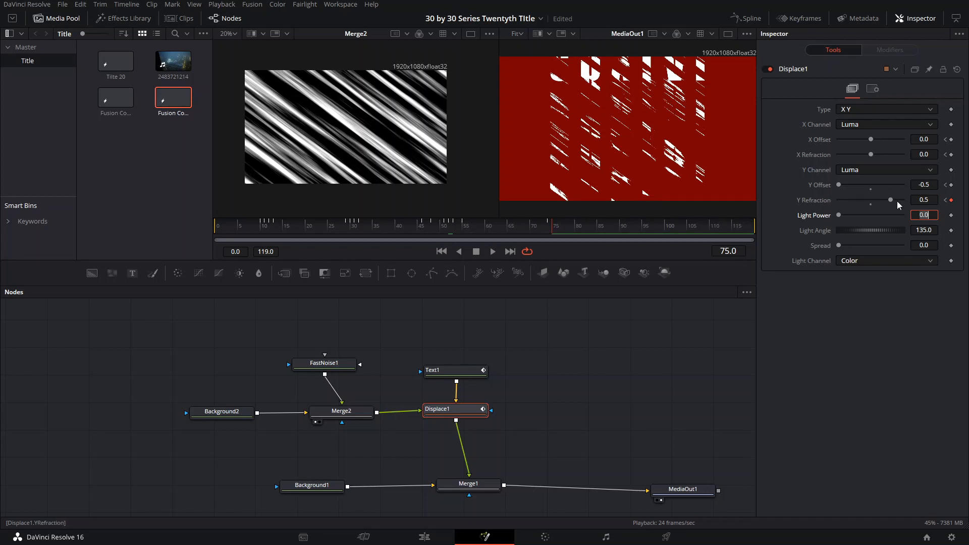
At frame 77, reset Displace1's Y Refraction to 0.0 and step back through the glitch frames to check it.
{"action": "left_click", "coordinate": [559, 227]}
{"action": "left_click", "coordinate": [871, 204]}
{"action": "key", "text": "Left"}
{"action": "key", "text": "Left"}
{"action": "key", "text": "Right"}
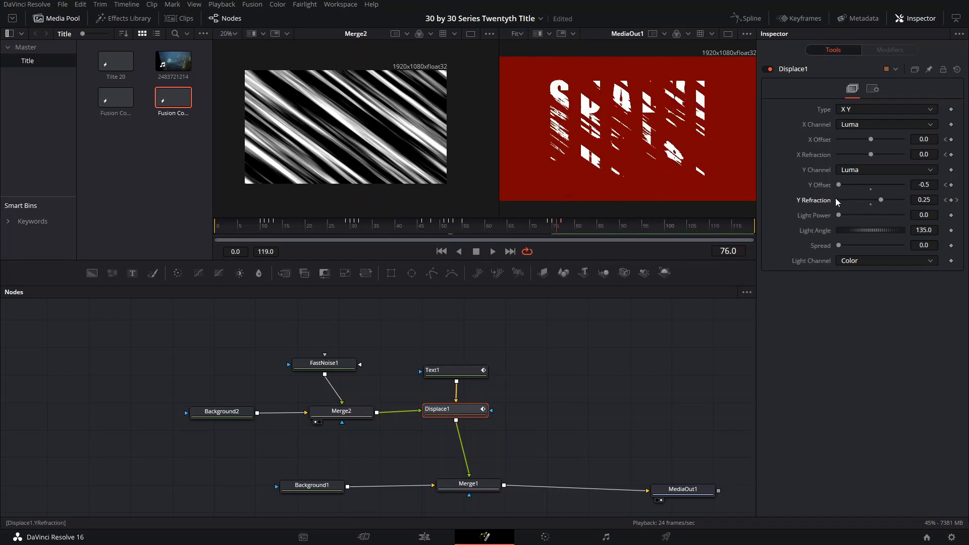
Keyframe Text1's Size at 1.0 on frame 76 and 0.0 on frame 77, and return to the start of the composition.
{"action": "left_click", "coordinate": [453, 374]}
{"action": "key", "text": "Right"}
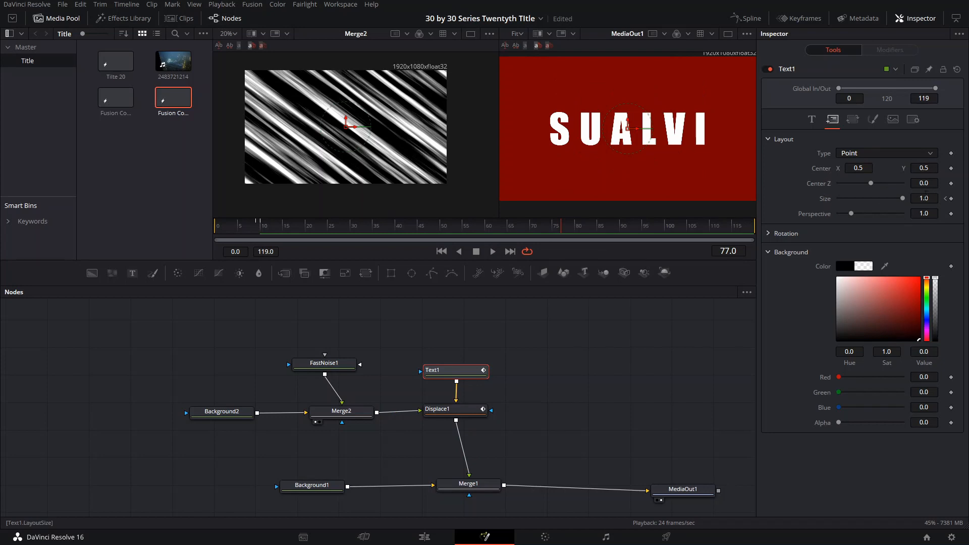
{"action": "left_click_drag", "start_coordinate": [904, 200], "coordinate": [966, 204]}
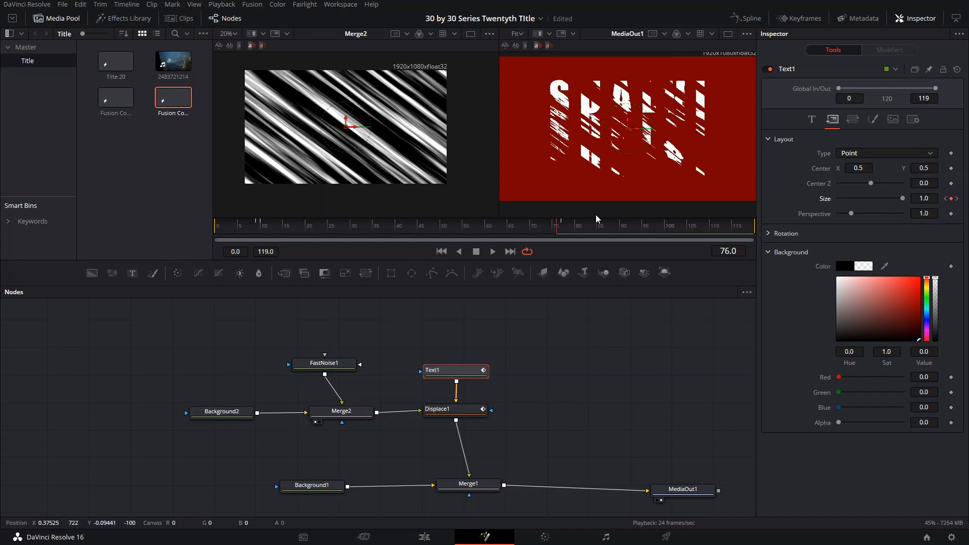
{"action": "left_click_drag", "start_coordinate": [596, 219], "coordinate": [209, 226]}
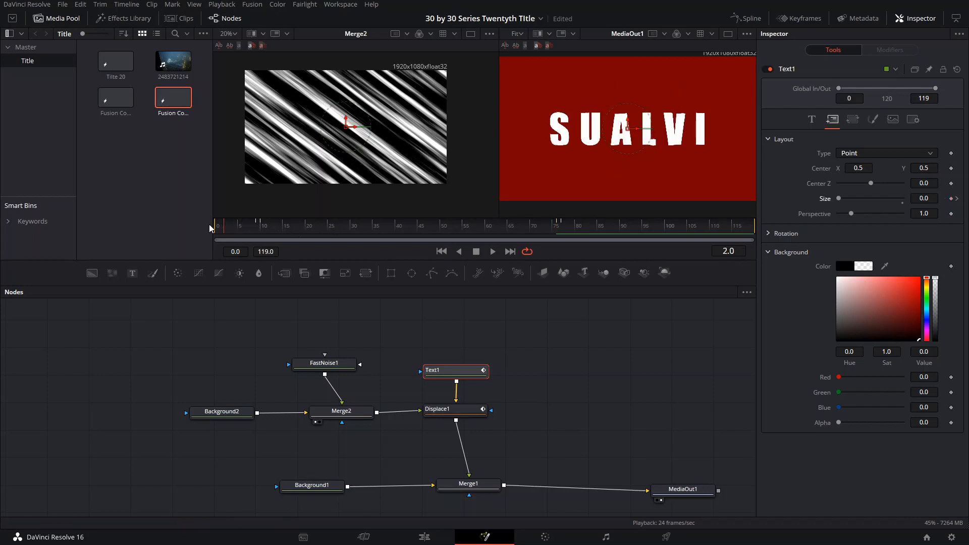
Show the Text1 and Displace1 curves in the Spline editor, select their keyframes, and close the editor.
{"action": "left_click", "coordinate": [746, 18]}
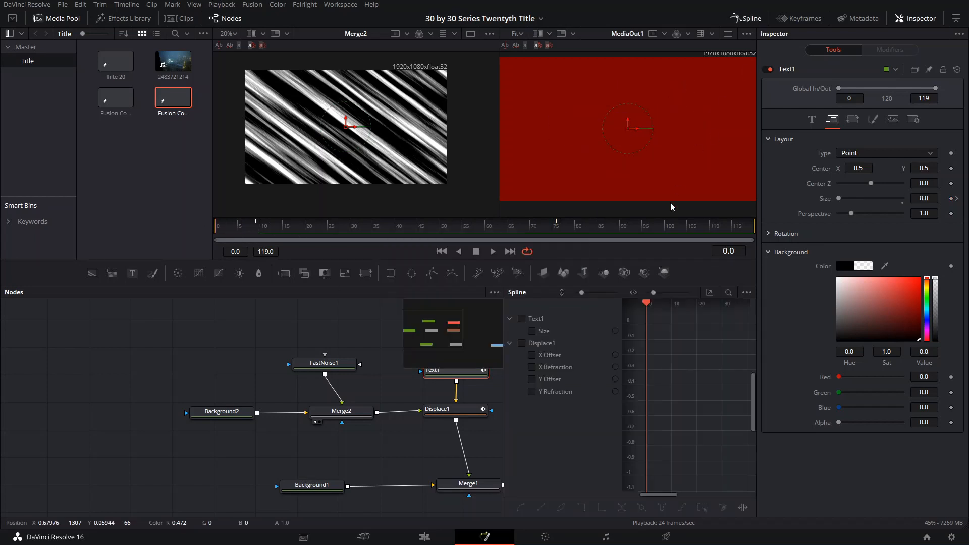
{"action": "left_click", "coordinate": [522, 318]}
{"action": "left_click", "coordinate": [522, 343]}
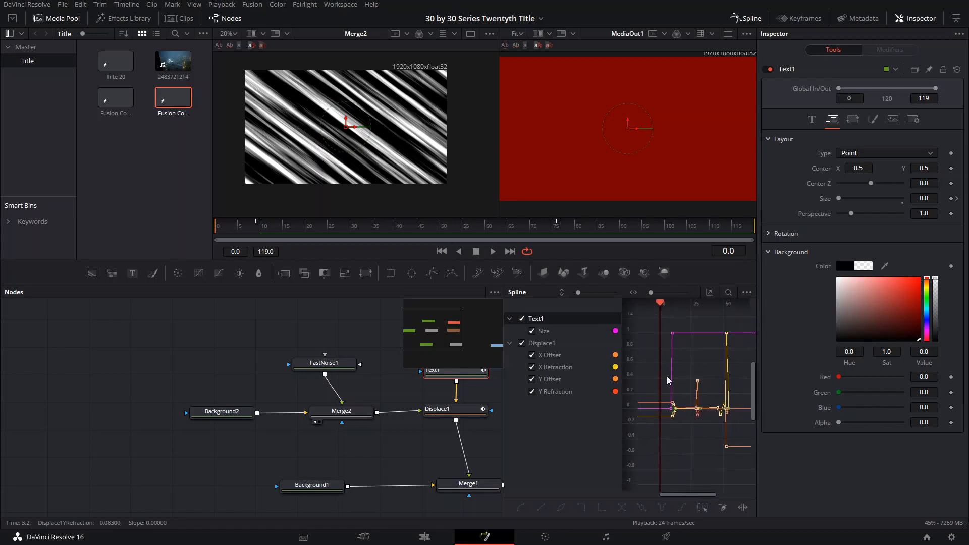
{"action": "scroll", "coordinate": [669, 346], "scroll_direction": "down", "scroll_amount": 5}
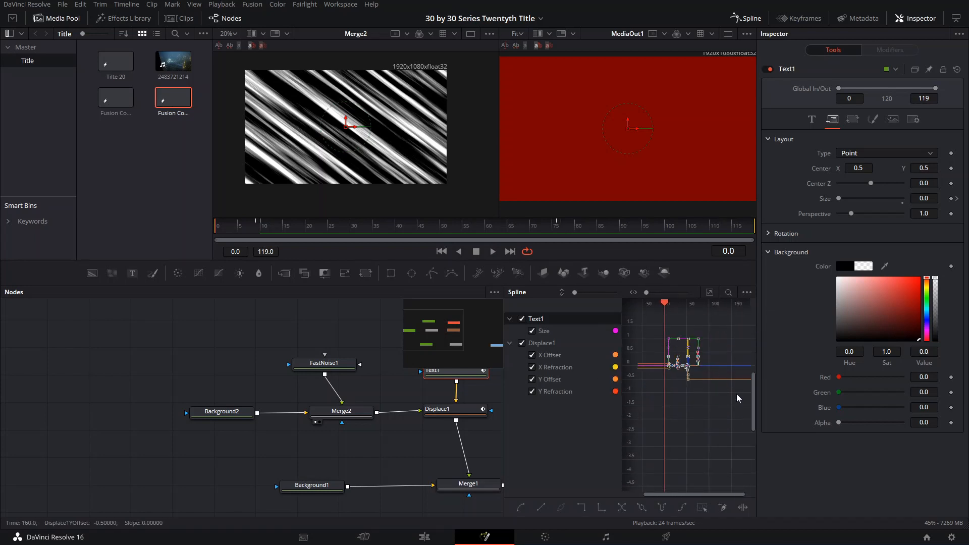
{"action": "left_click", "coordinate": [747, 18]}
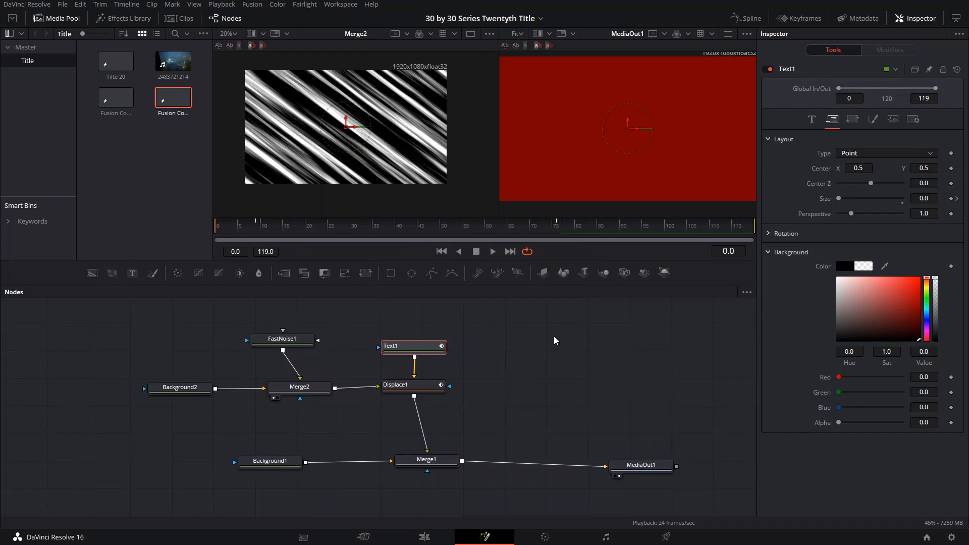
Play back the title and look over the settings of Background1 and Displace1.
{"action": "left_click", "coordinate": [488, 337]}
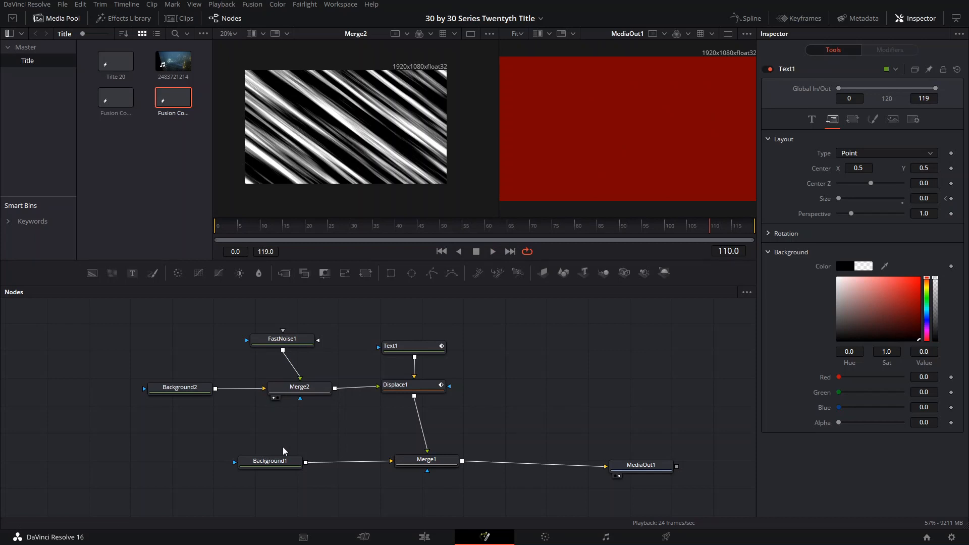
{"action": "left_click", "coordinate": [277, 467]}
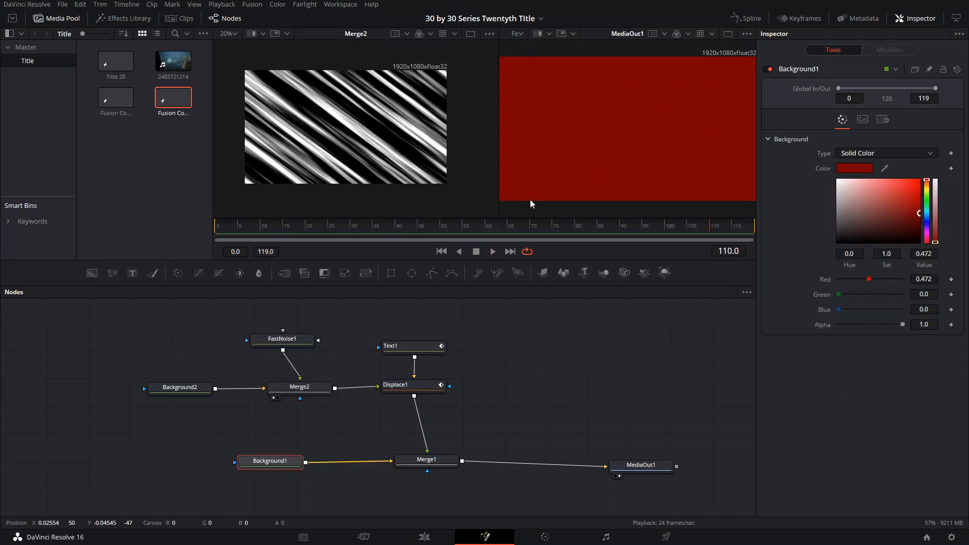
{"action": "mouse_move", "coordinate": [414, 386]}
{"action": "left_mouse_down"}
{"action": "mouse_move", "coordinate": [422, 397]}
{"action": "mouse_move", "coordinate": [402, 396]}
{"action": "left_mouse_up"}
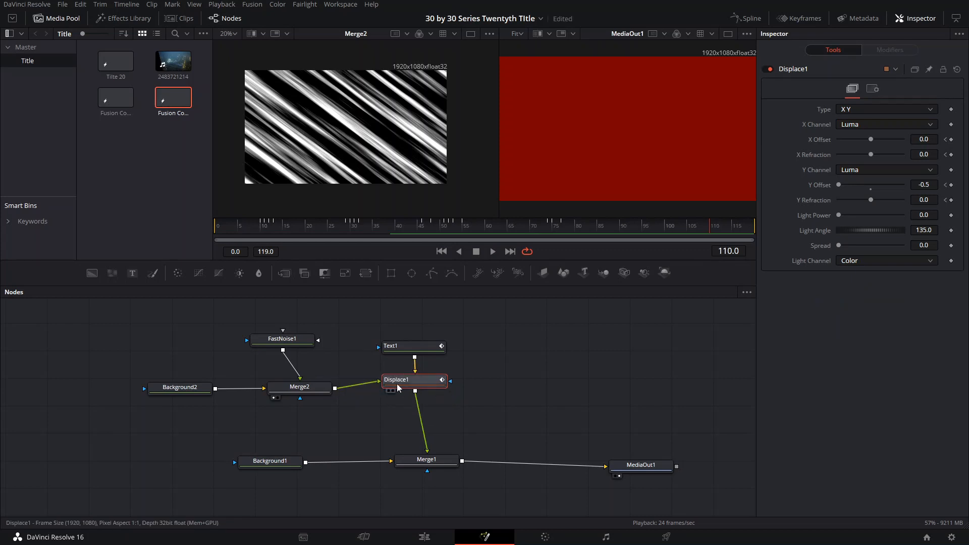
{"action": "left_click", "coordinate": [262, 459]}
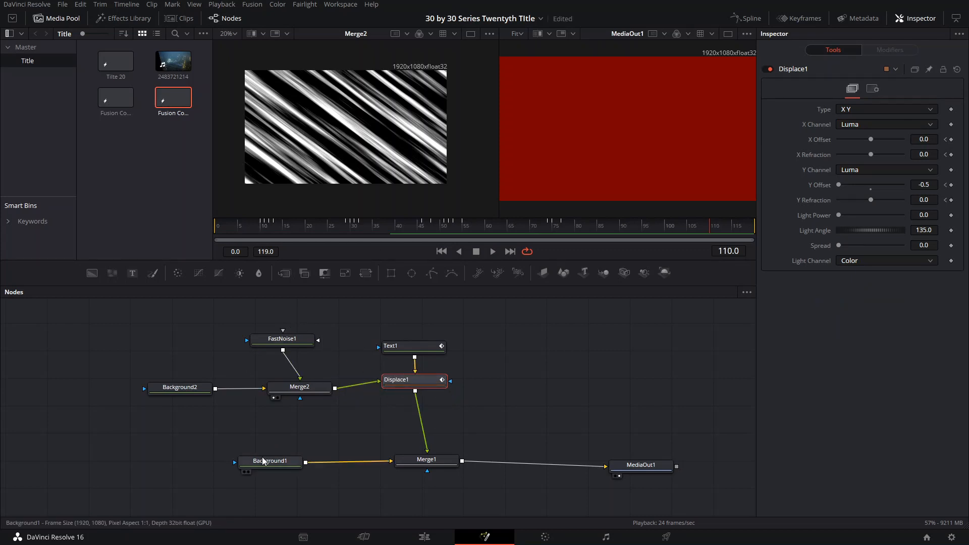
At frame 47, find the Mirrors tool and insert it between Displace1 and Merge1.
{"action": "left_click_drag", "start_coordinate": [441, 380], "coordinate": [441, 384]}
{"action": "left_click_drag", "start_coordinate": [393, 228], "coordinate": [429, 229]}
{"action": "key", "text": "shift+space"}
{"action": "type", "text": "FastNoise"}
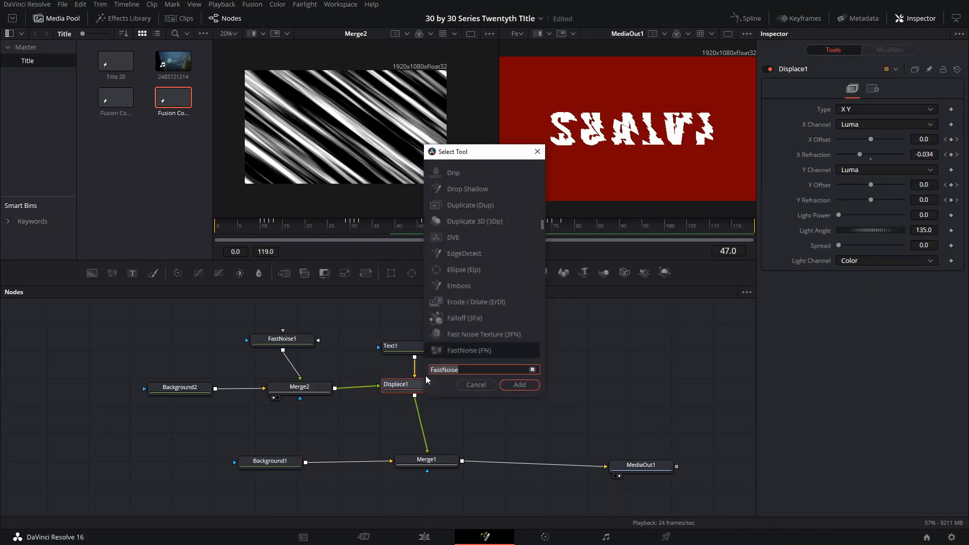
{"action": "key", "text": "BackSpace"}
{"action": "key", "text": "BackSpace"}
{"action": "key", "text": "BackSpace"}
{"action": "key", "text": "BackSpace"}
{"action": "key", "text": "BackSpace"}
{"action": "key", "text": "BackSpace"}
{"action": "key", "text": "BackSpace"}
{"action": "key", "text": "BackSpace"}
{"action": "key", "text": "BackSpace"}
{"action": "type", "text": "mirr"}
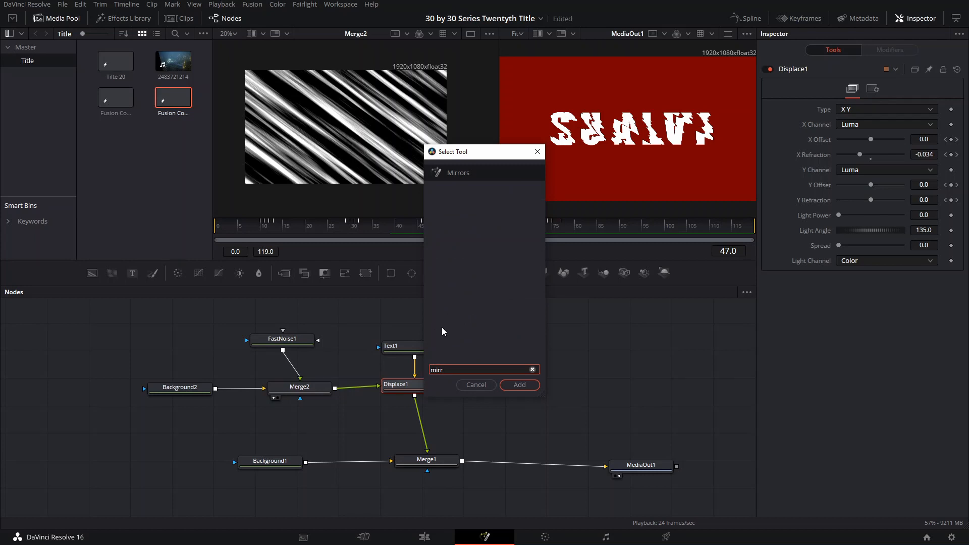
{"action": "left_click", "coordinate": [510, 387]}
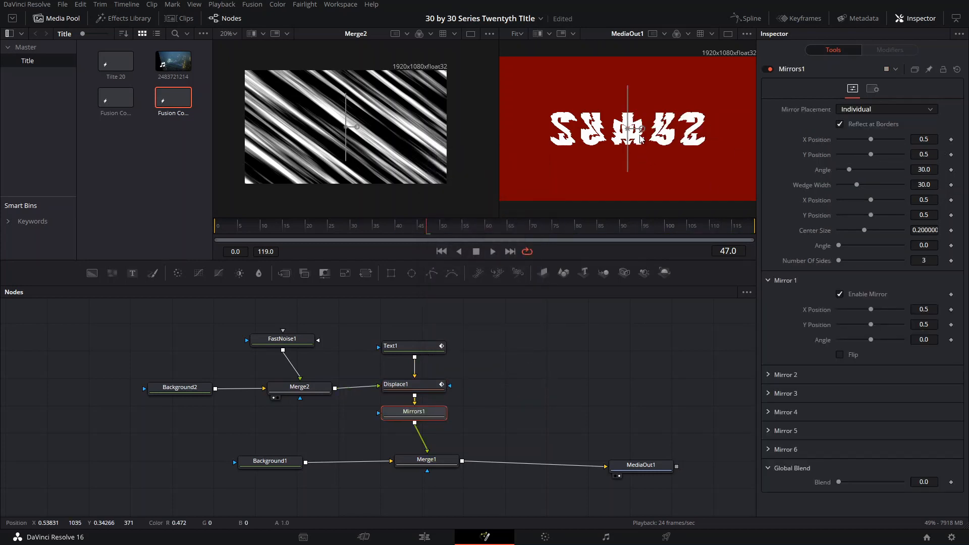
Rotate Mirror 1 to about 27.46 degrees, preview the mirrored title up to frame 60, and delete Mirrors1.
{"action": "left_click_drag", "start_coordinate": [650, 142], "coordinate": [649, 157]}
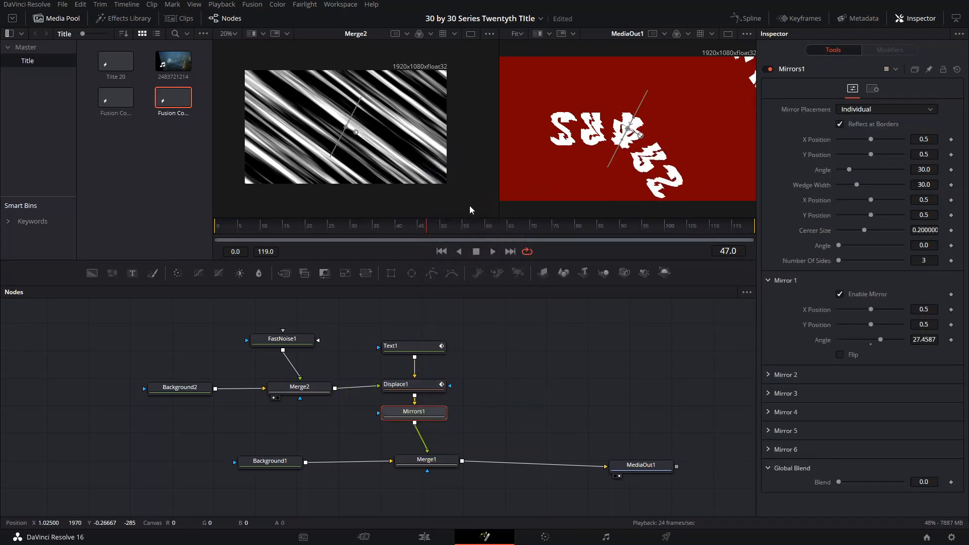
{"action": "left_click_drag", "start_coordinate": [427, 236], "coordinate": [486, 224]}
{"action": "key", "text": "space"}
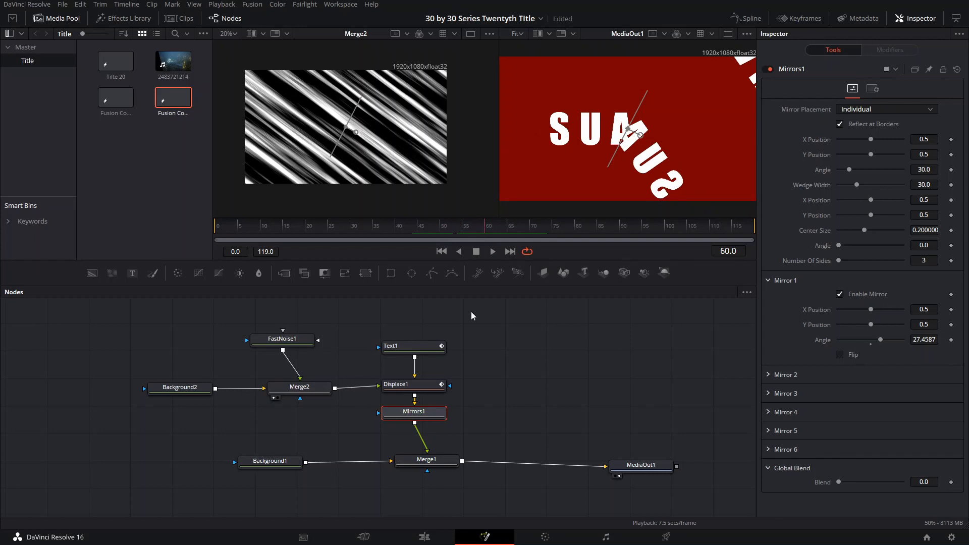
{"action": "key", "text": "Delete"}
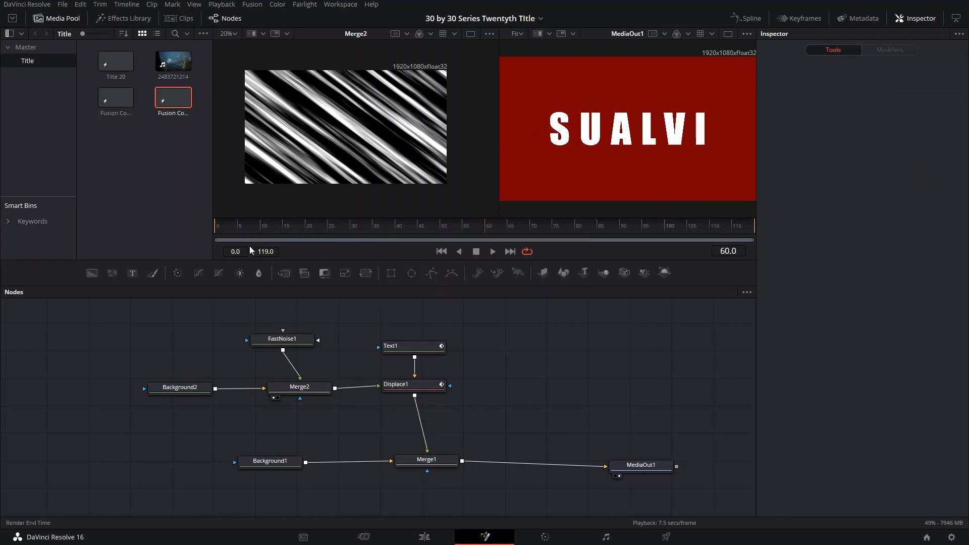
Play back the title from near its start without the mirror effect.
{"action": "left_click", "coordinate": [235, 229]}
{"action": "left_click", "coordinate": [492, 251]}
{"action": "key", "text": "space"}
Make Background1 fully transparent by lowering its Alpha, and switch to the Edit page.
{"action": "left_click", "coordinate": [282, 462]}
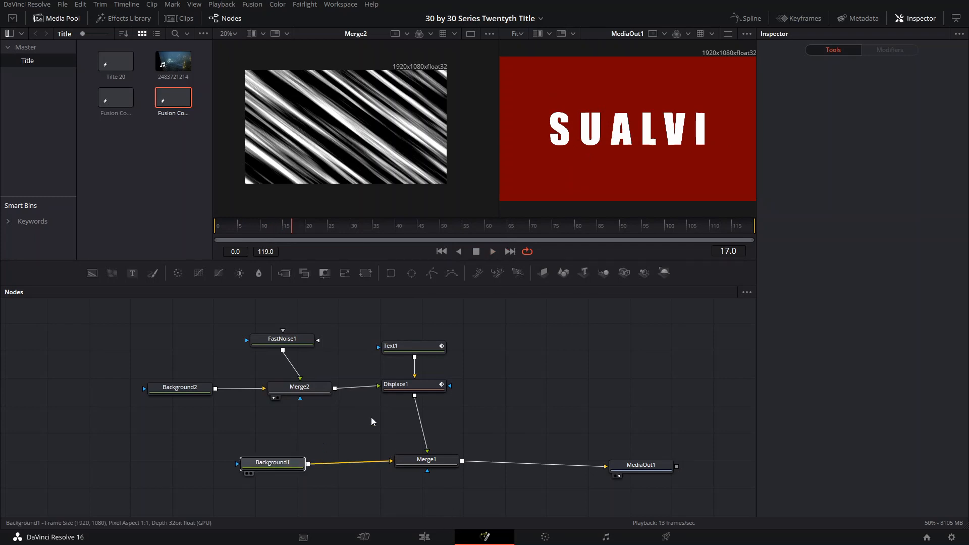
{"action": "left_click_drag", "start_coordinate": [912, 216], "coordinate": [951, 286]}
{"action": "left_click_drag", "start_coordinate": [903, 325], "coordinate": [797, 308]}
{"action": "left_click", "coordinate": [425, 537]}
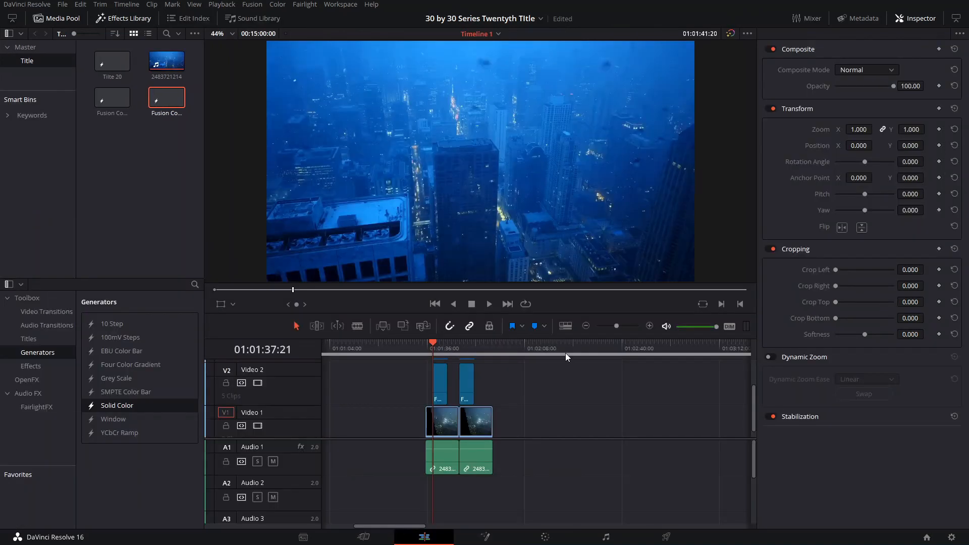
{"action": "left_click_drag", "start_coordinate": [166, 62], "coordinate": [494, 433]}
{"action": "left_click_drag", "start_coordinate": [167, 97], "coordinate": [503, 388]}
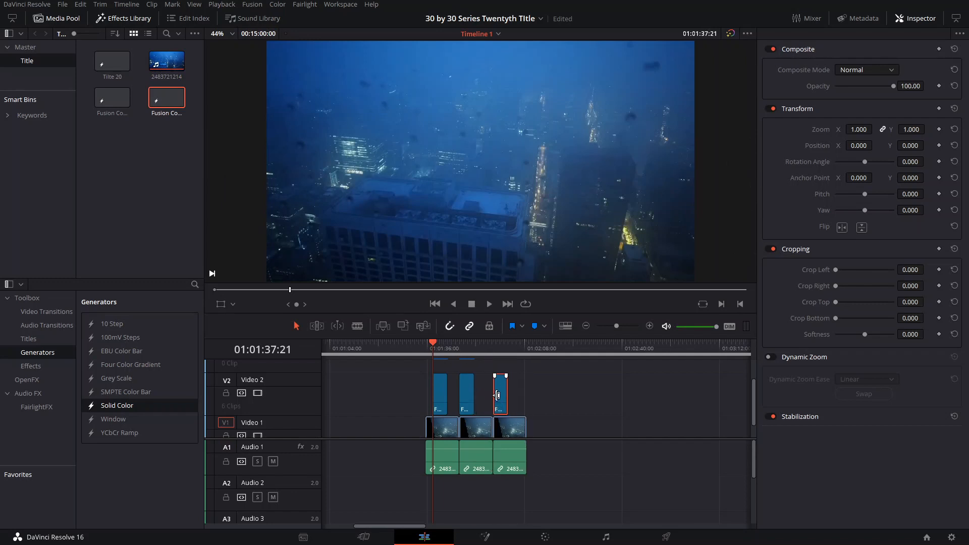
{"action": "right_click", "coordinate": [498, 394]}
{"action": "left_click", "coordinate": [530, 534]}
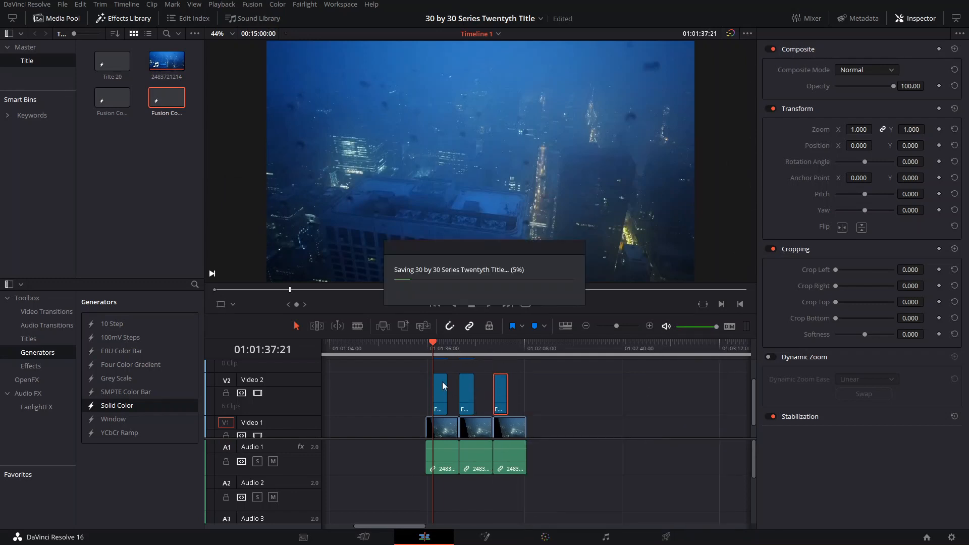
Play back the titled clips on Timeline 1 and review the result full screen.
{"action": "left_click", "coordinate": [427, 352]}
{"action": "left_click", "coordinate": [569, 401]}
{"action": "left_click", "coordinate": [497, 353]}
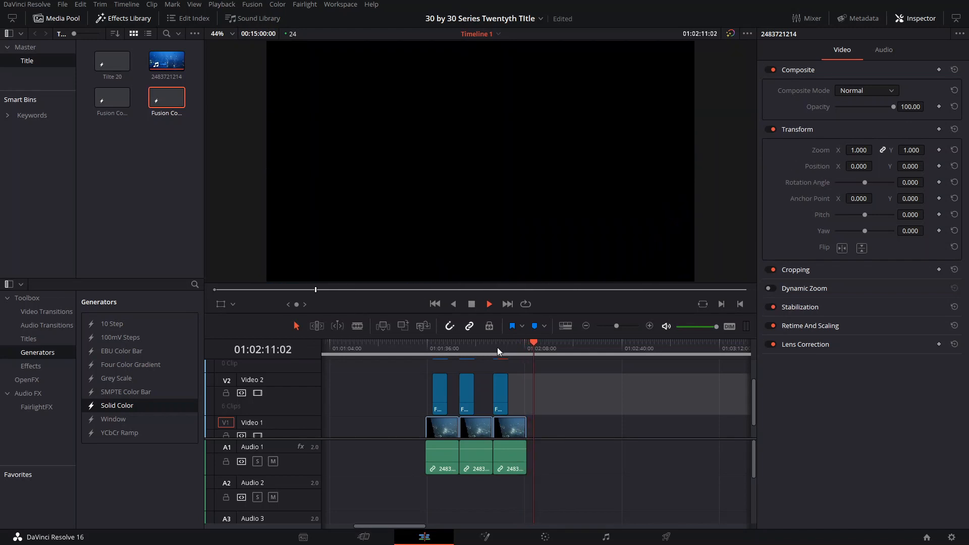
{"action": "key", "text": "space"}
{"action": "left_click", "coordinate": [494, 349]}
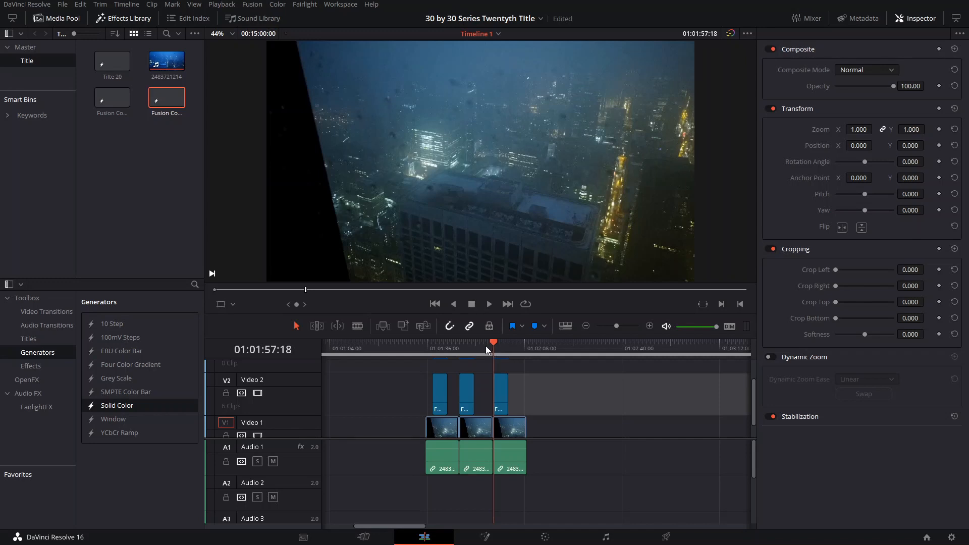
{"action": "key", "text": "Up"}
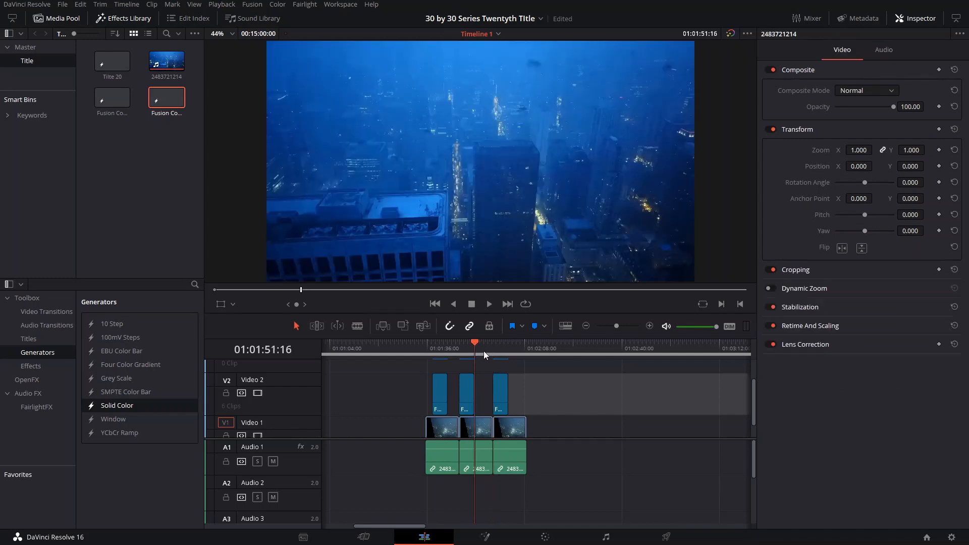
{"action": "left_click", "coordinate": [497, 343]}
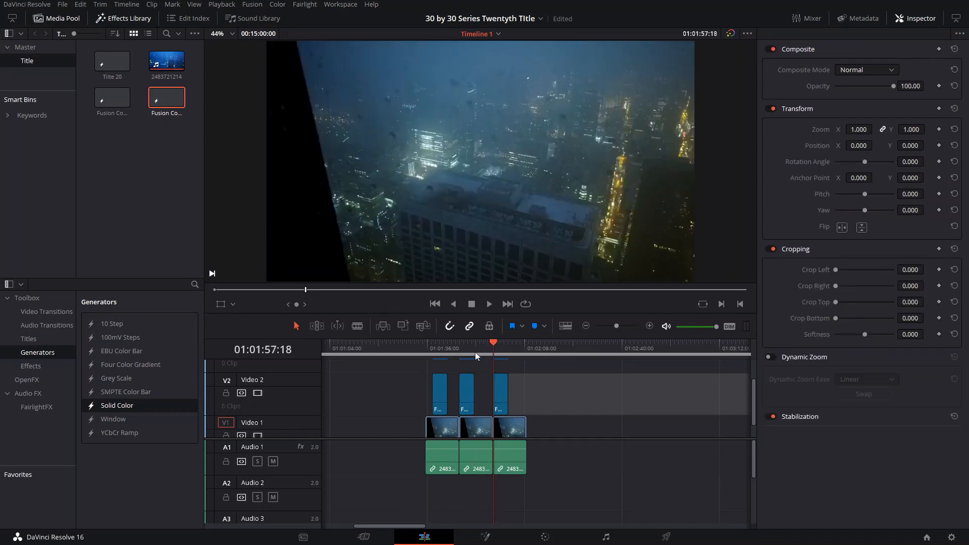
{"action": "left_click", "coordinate": [448, 351]}
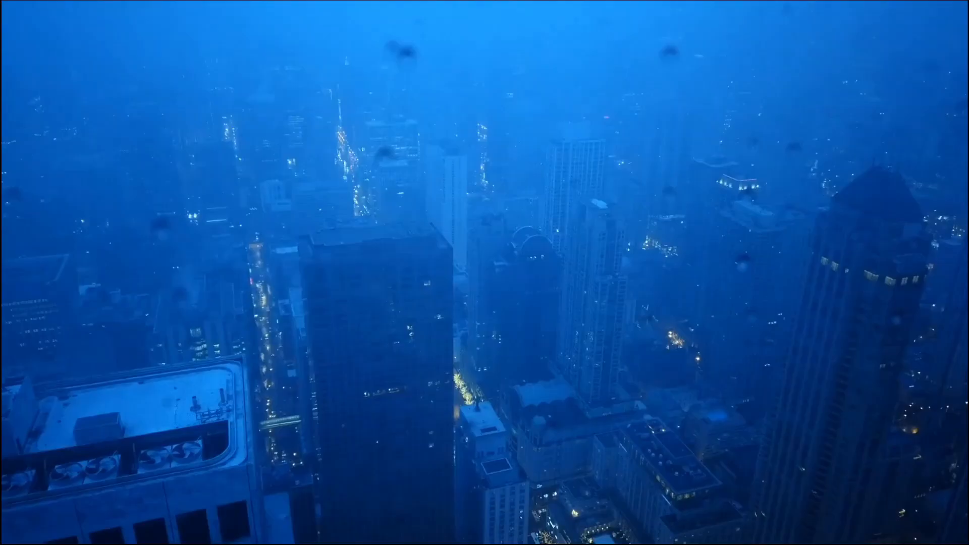
{"action": "key", "text": "space"}
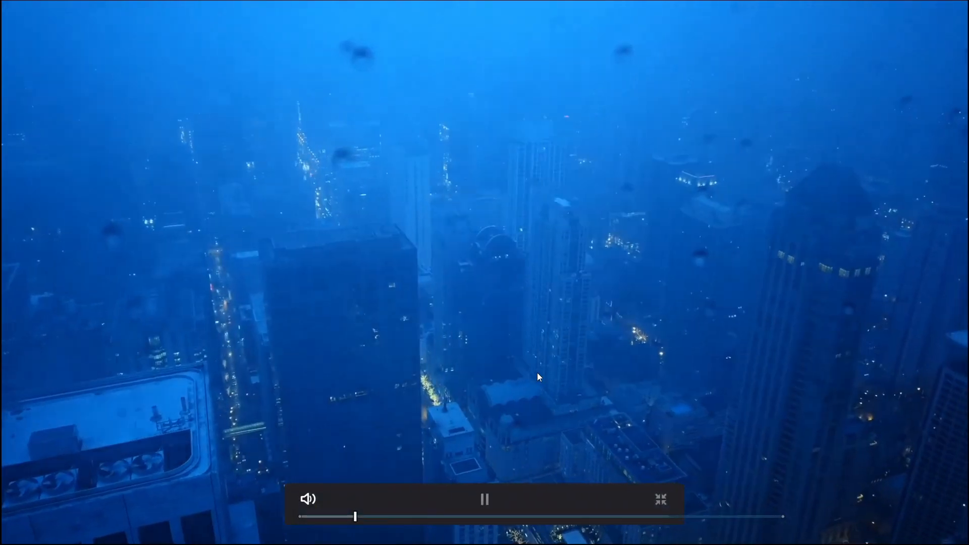